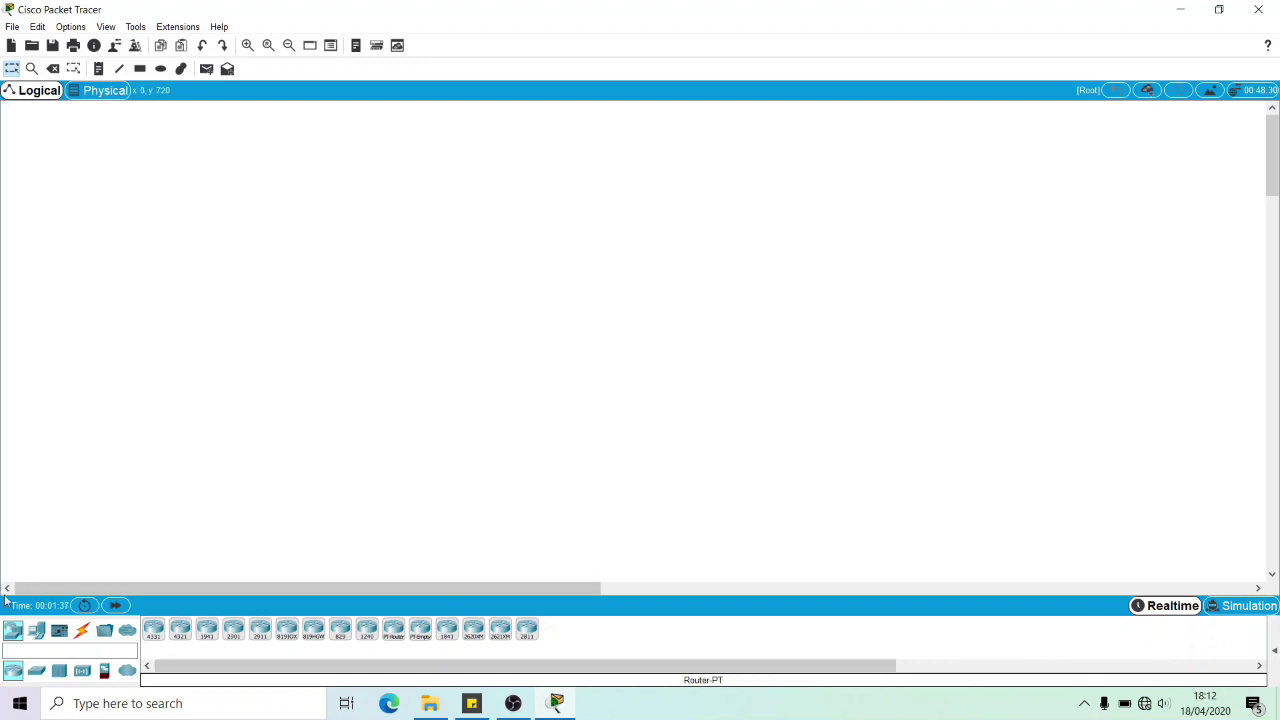
Place three PCs side by side in a horizontal row in the workspace
left_click(36, 634)
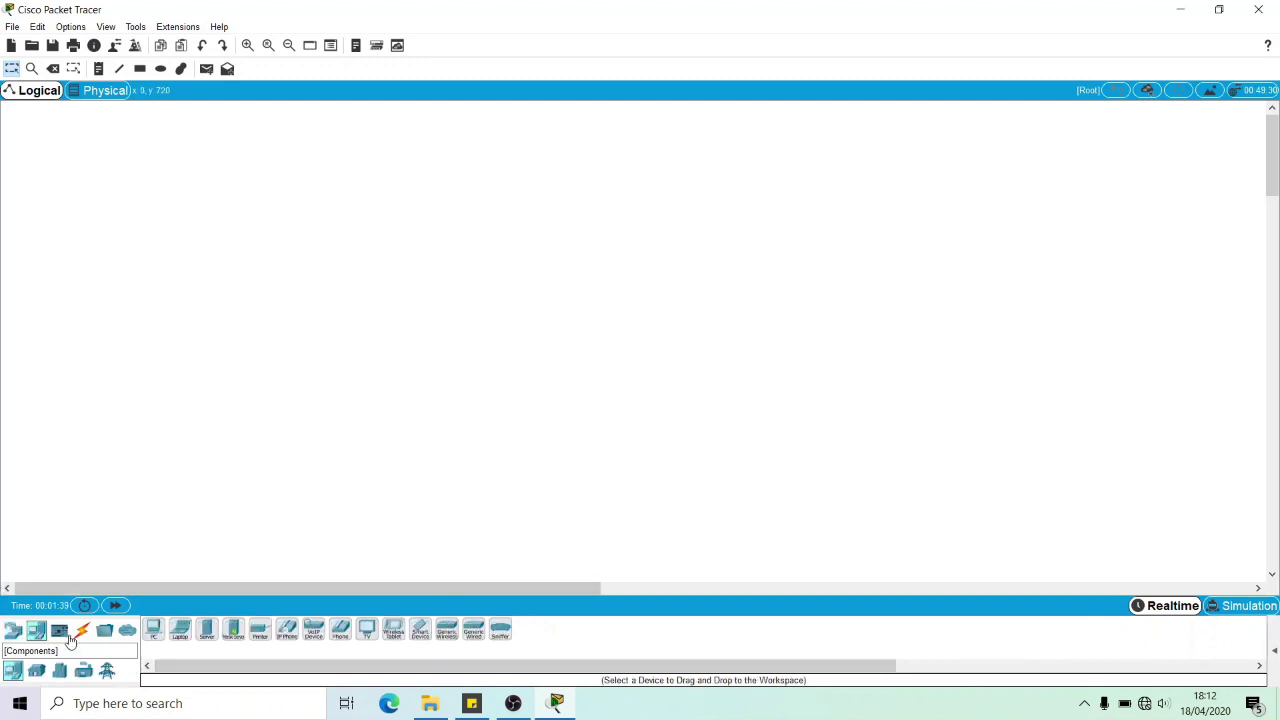
left_click(152, 632)
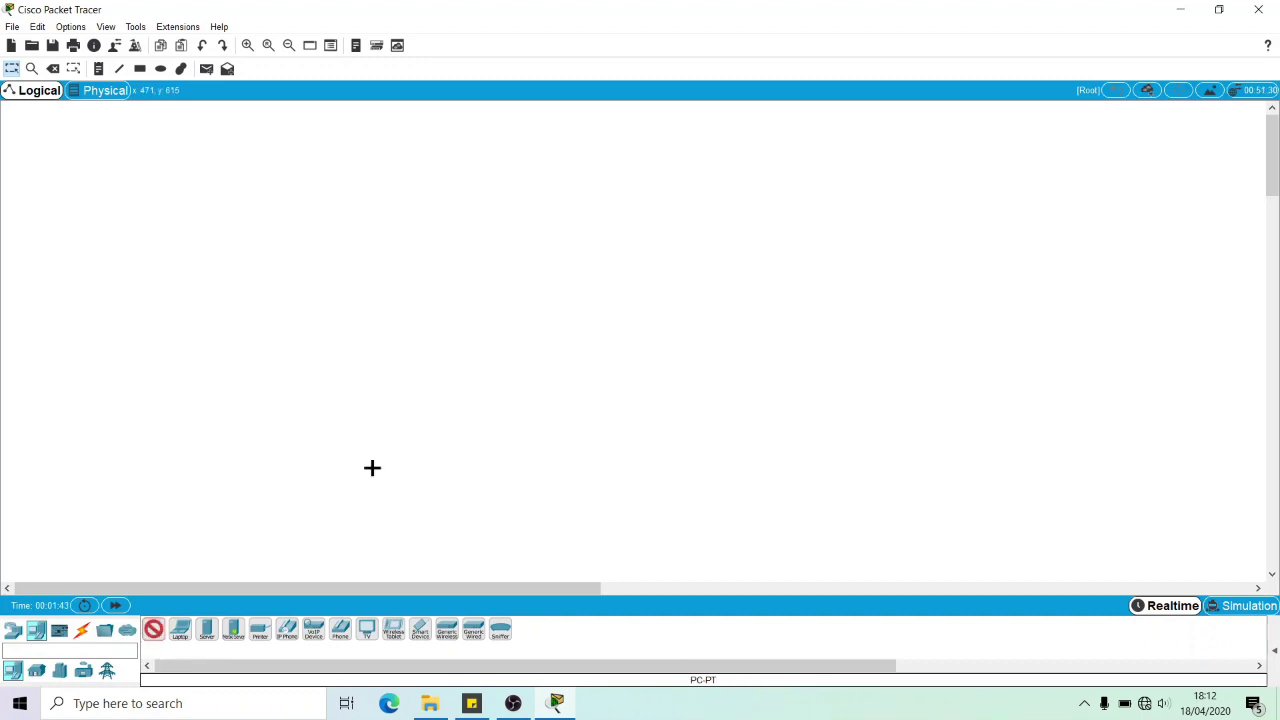
left_click(417, 376)
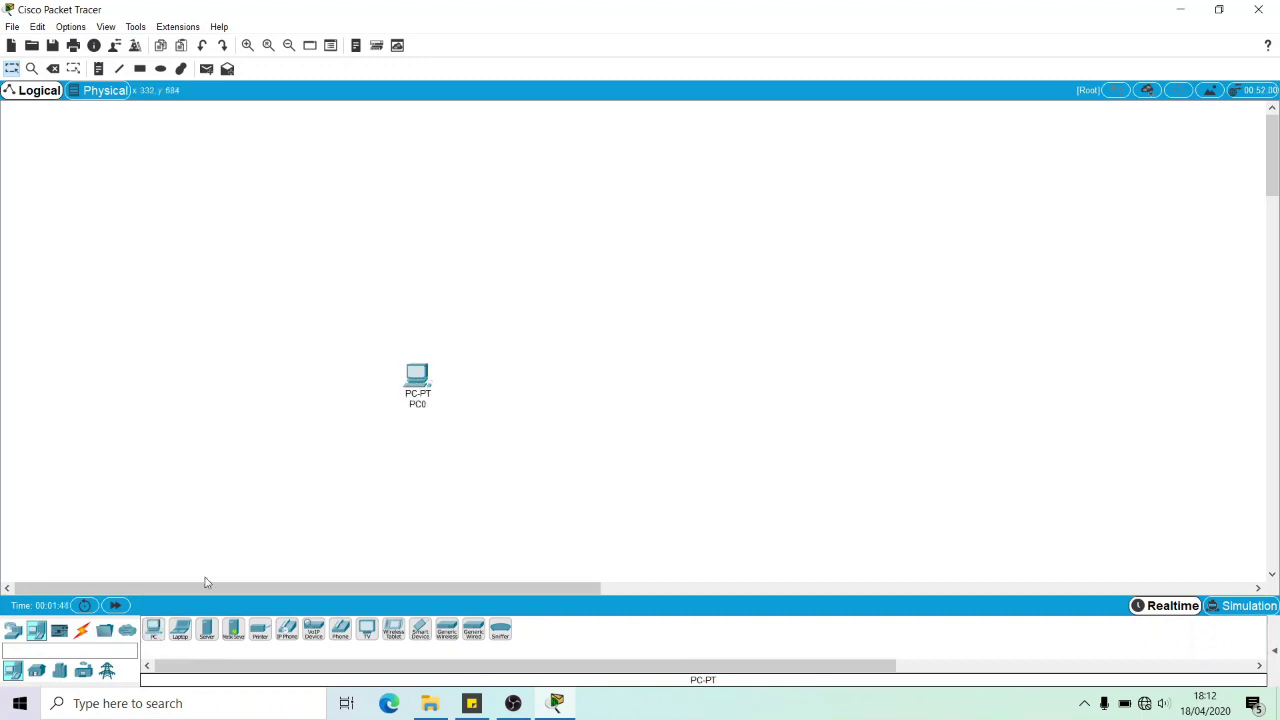
left_click(543, 371)
left_click(667, 375)
left_click_drag(534, 383, 531, 383)
left_click_drag(664, 375, 653, 380)
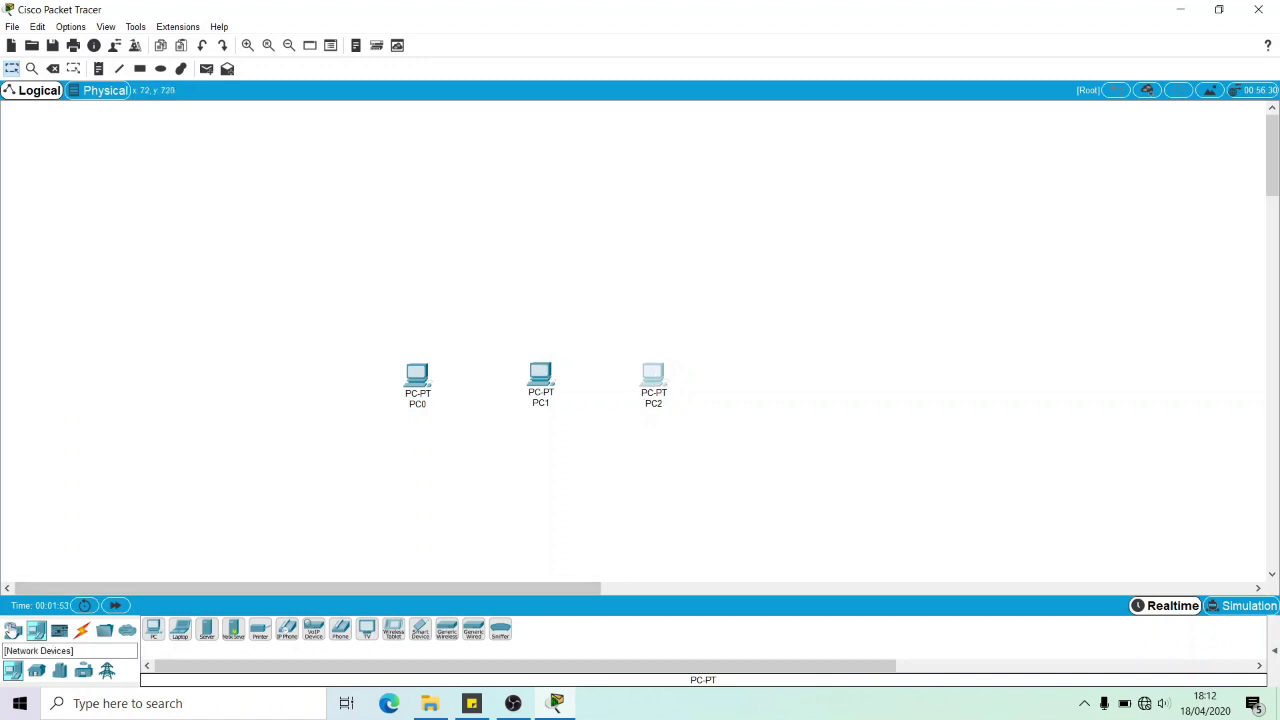
Add a 2960 switch above the middle PC
left_click(36, 630)
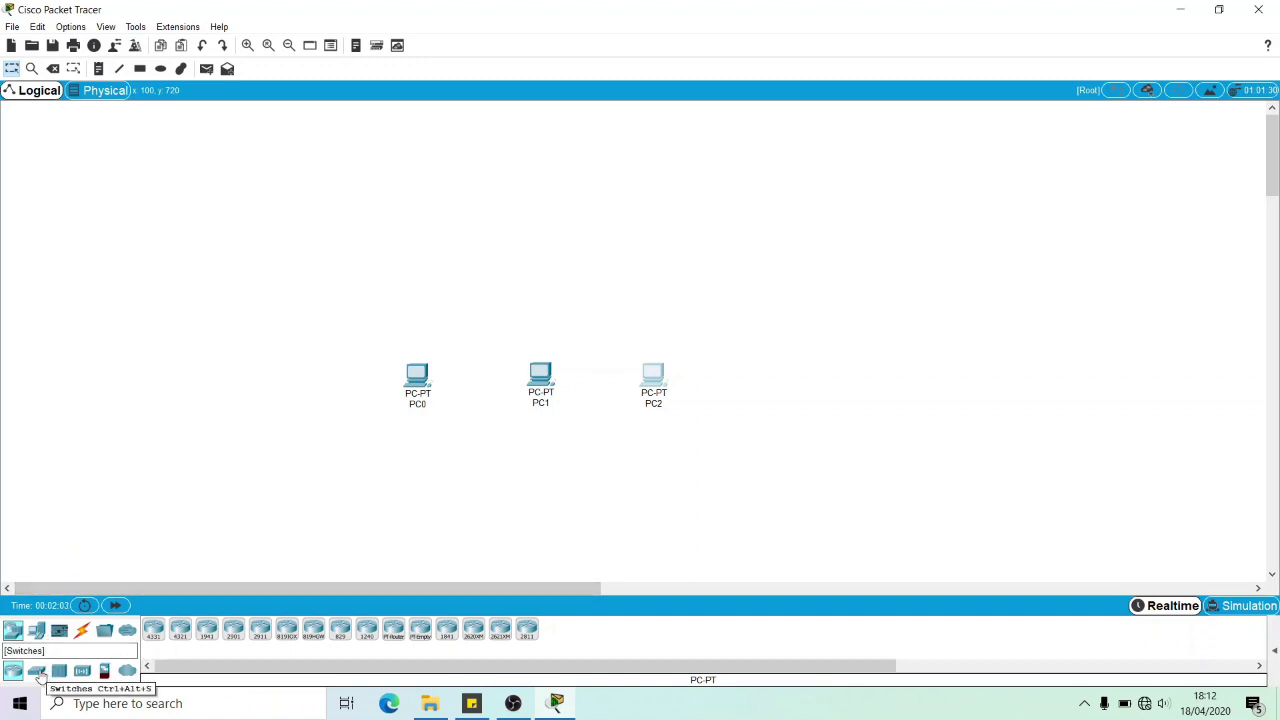
left_click(37, 672)
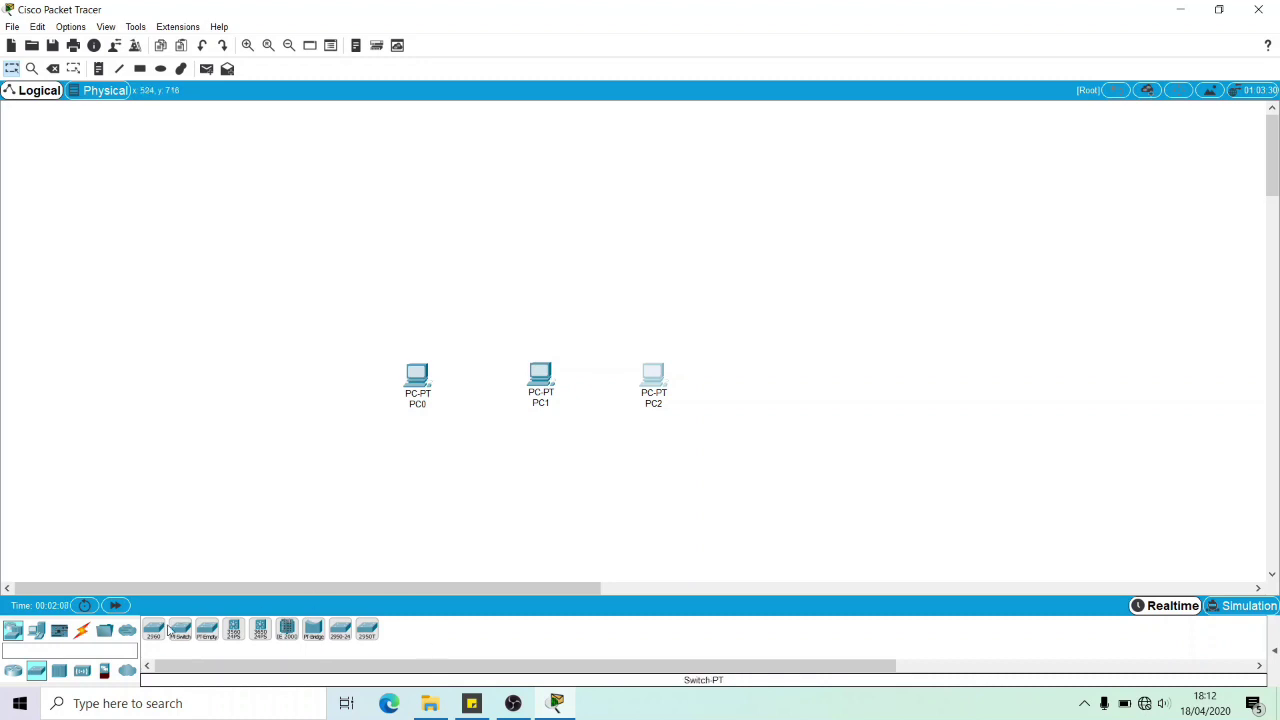
left_click_drag(153, 637, 540, 275)
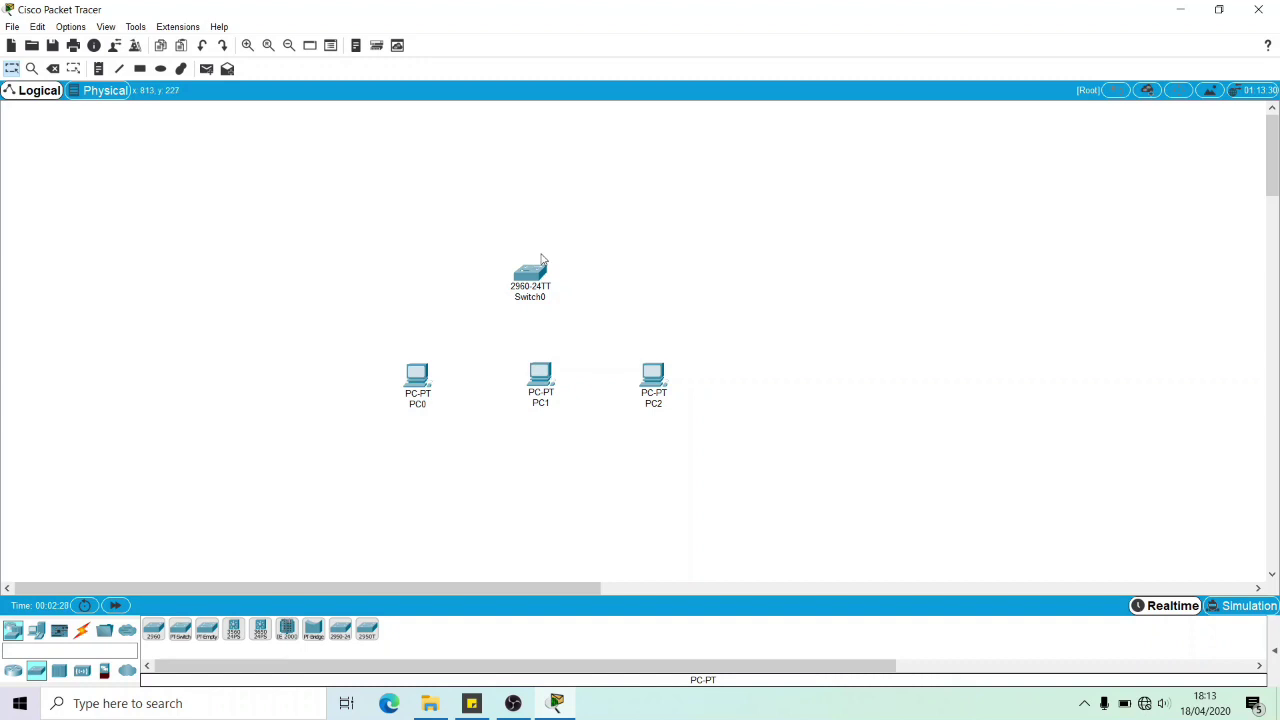
Examine Switch0's physical ports and its list of configurable interfaces
mouse_move(529, 277)
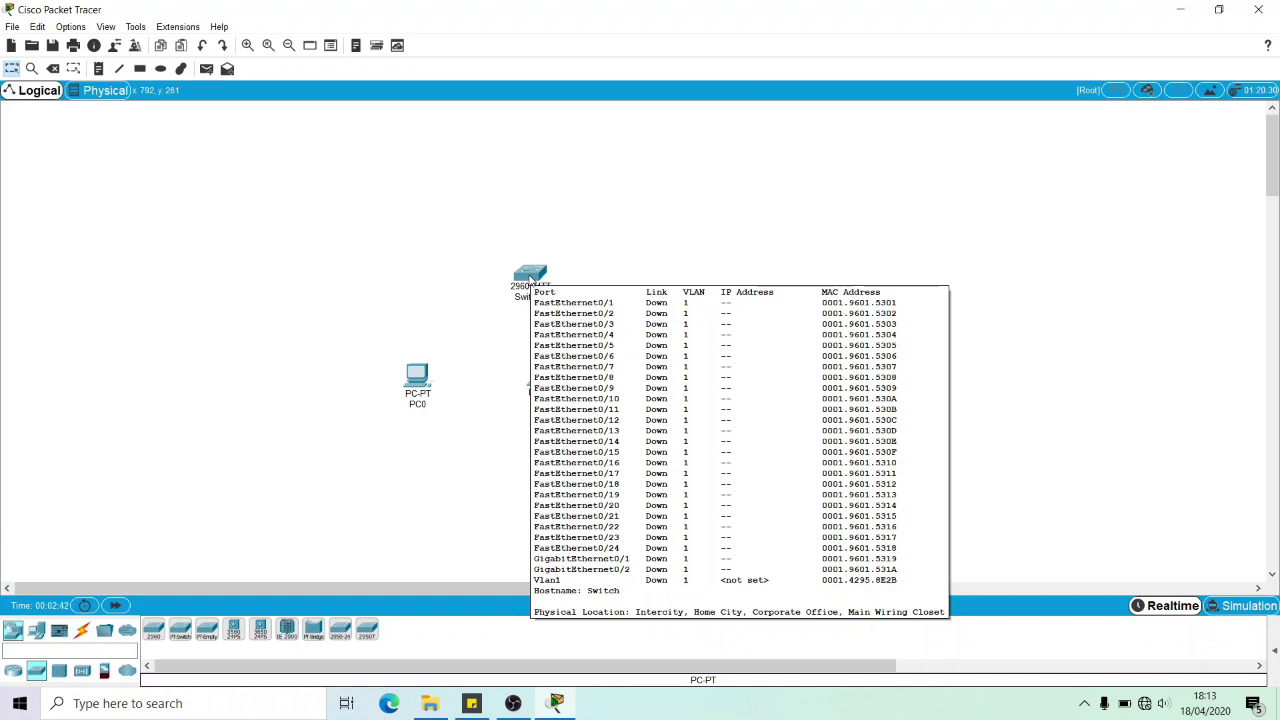
left_click(527, 277)
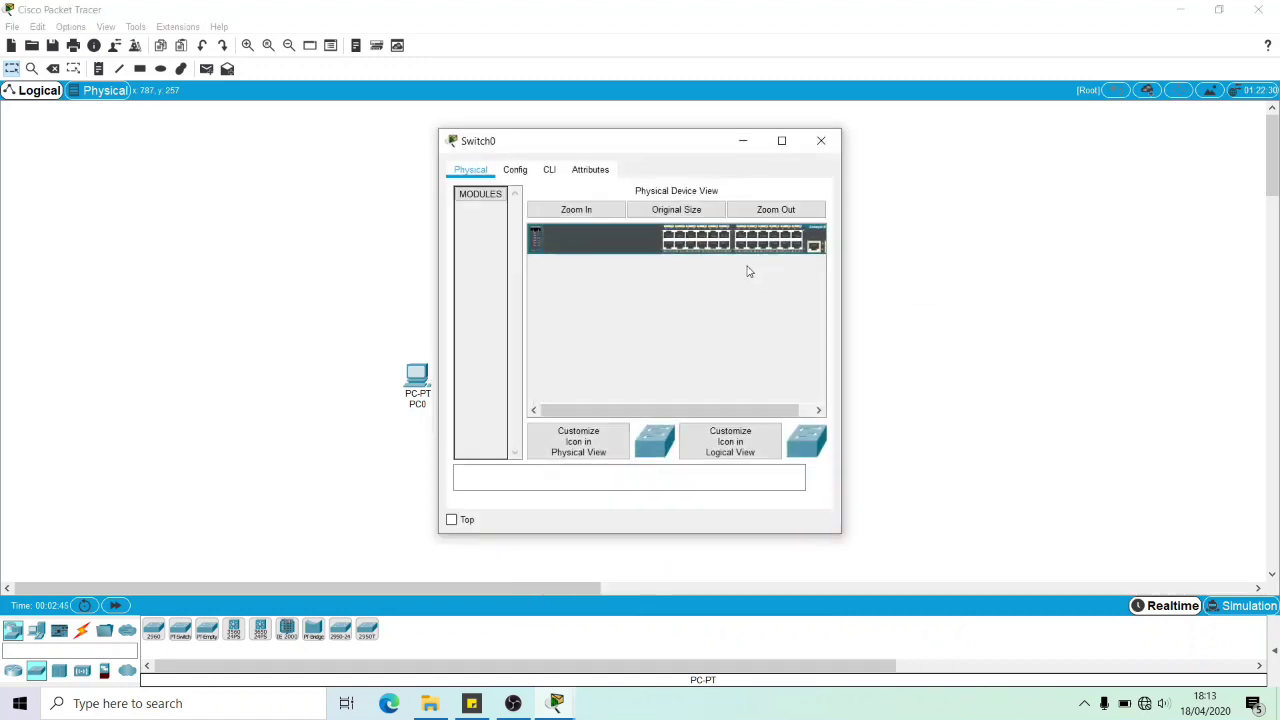
left_click(517, 170)
left_click_drag(552, 259, 577, 390)
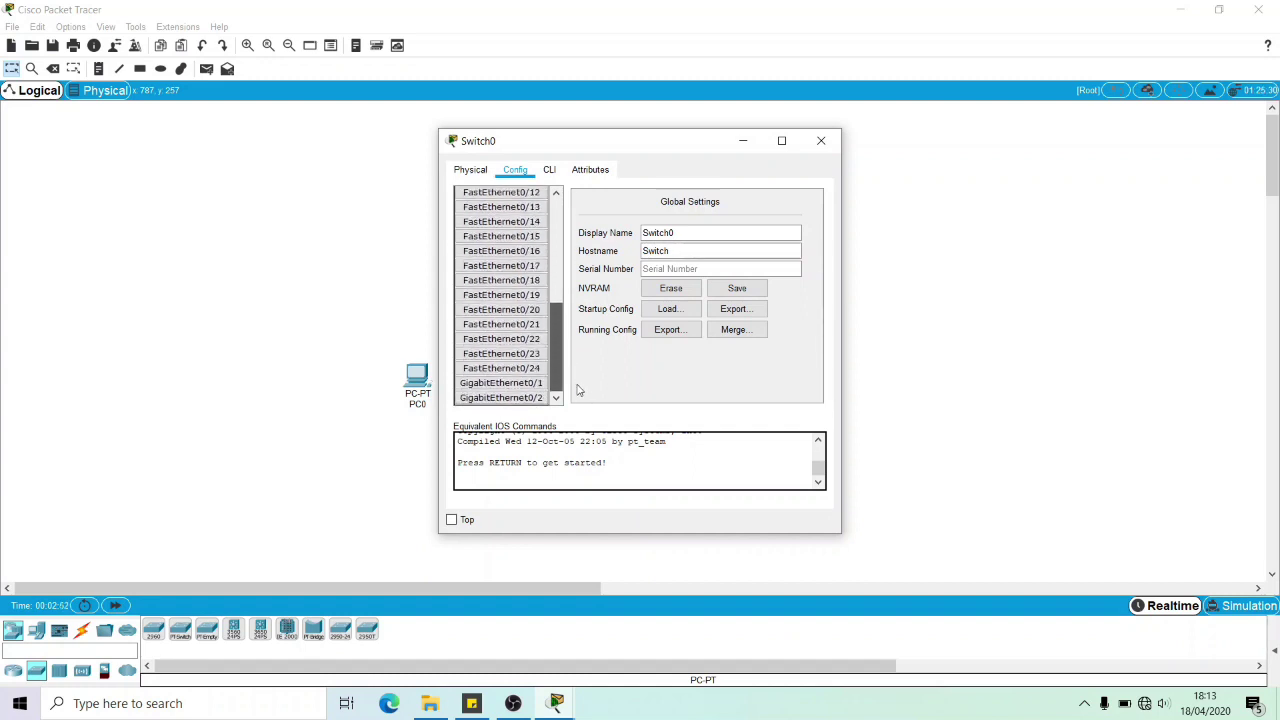
left_click(821, 140)
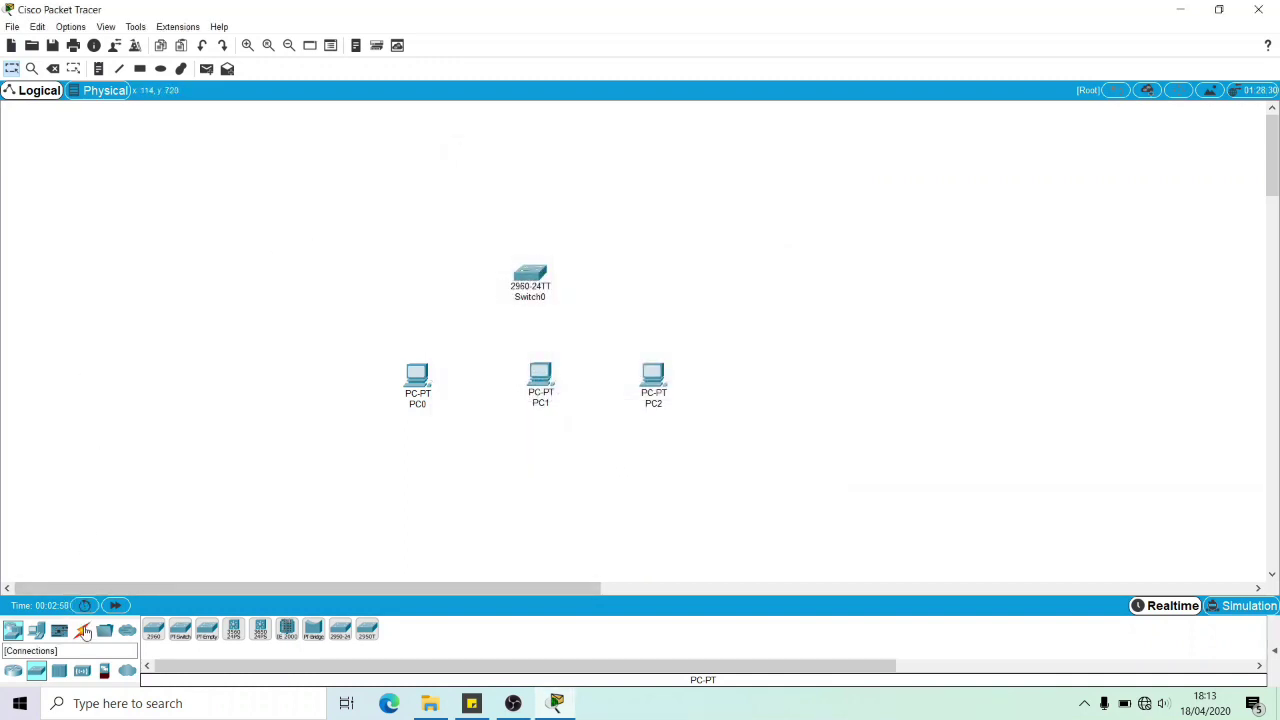
Connect PC0, PC1 and PC2 to Switch0 in that order, using automatically chosen cable types
left_click(84, 632)
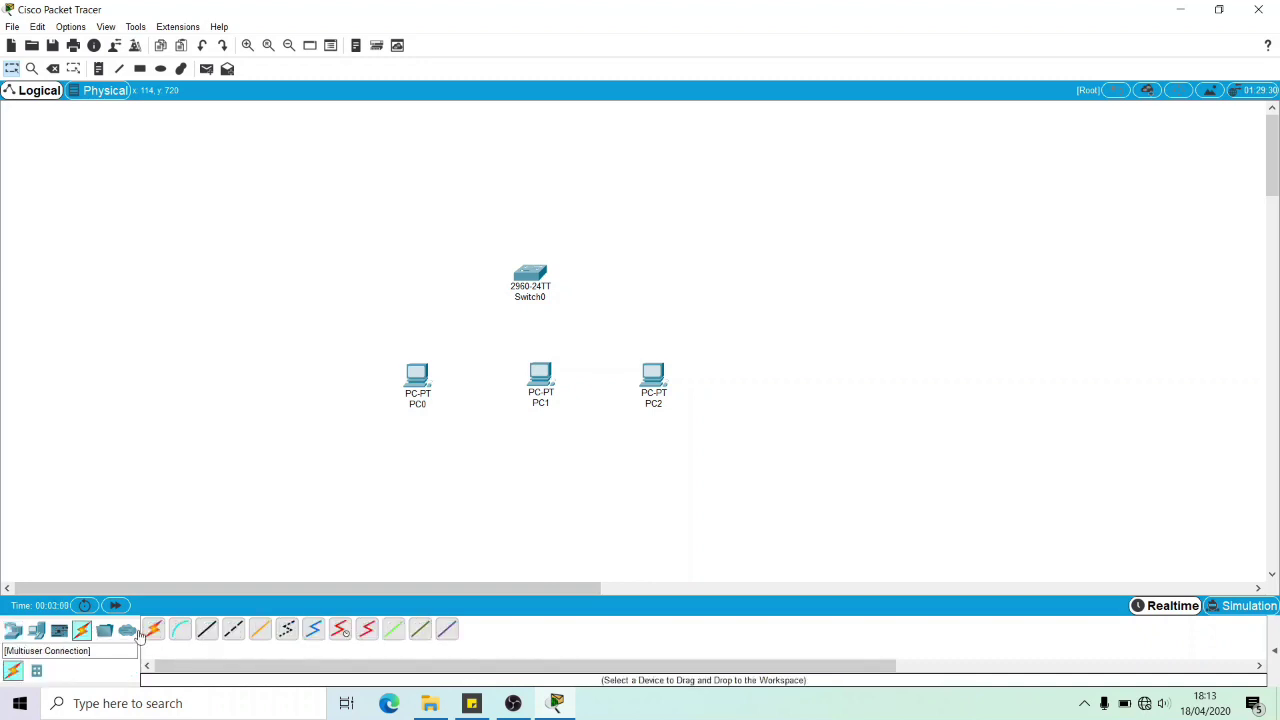
left_click(153, 629)
left_click(418, 374)
left_click(530, 275)
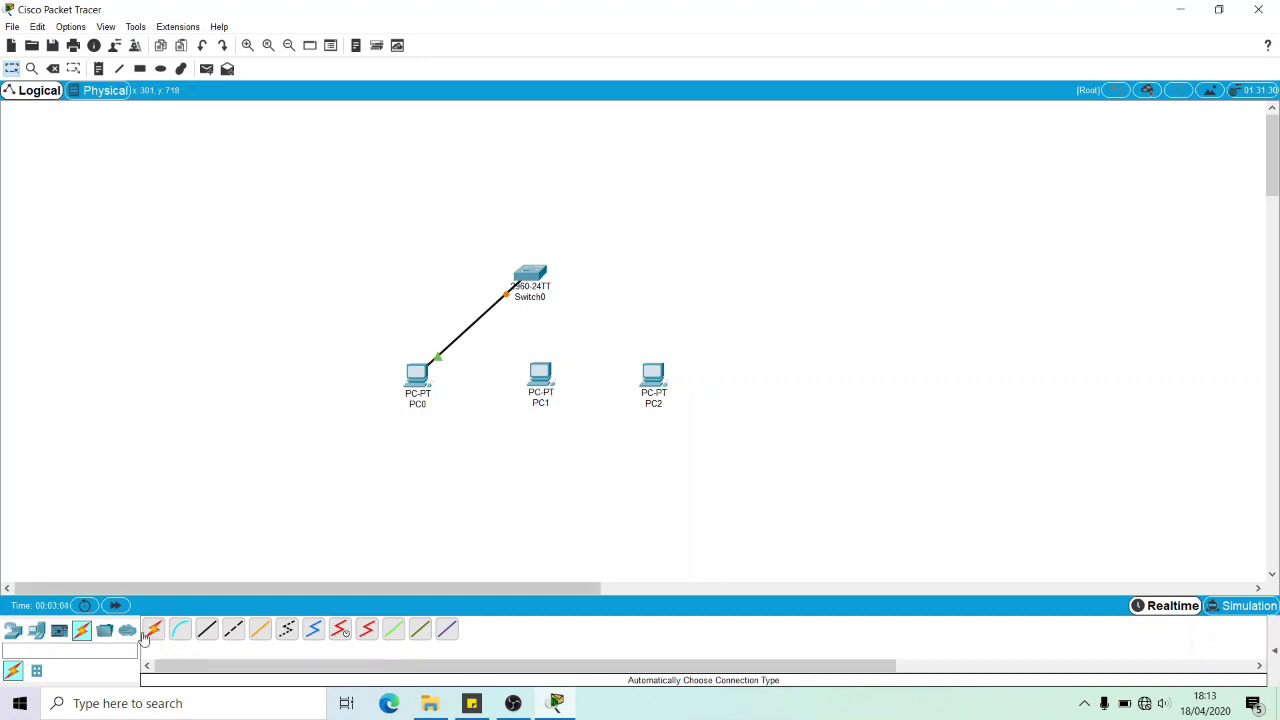
left_click(151, 629)
left_click(541, 375)
left_click(532, 280)
left_click(153, 629)
left_click(654, 376)
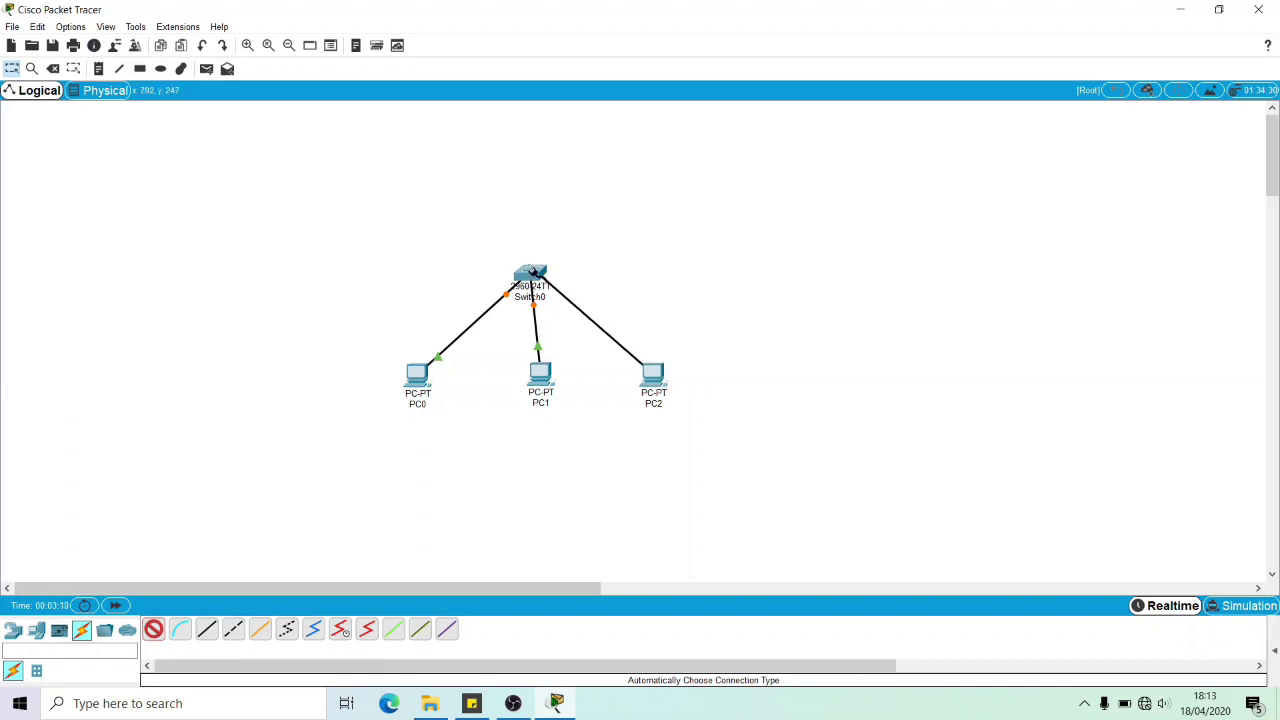
left_click(533, 271)
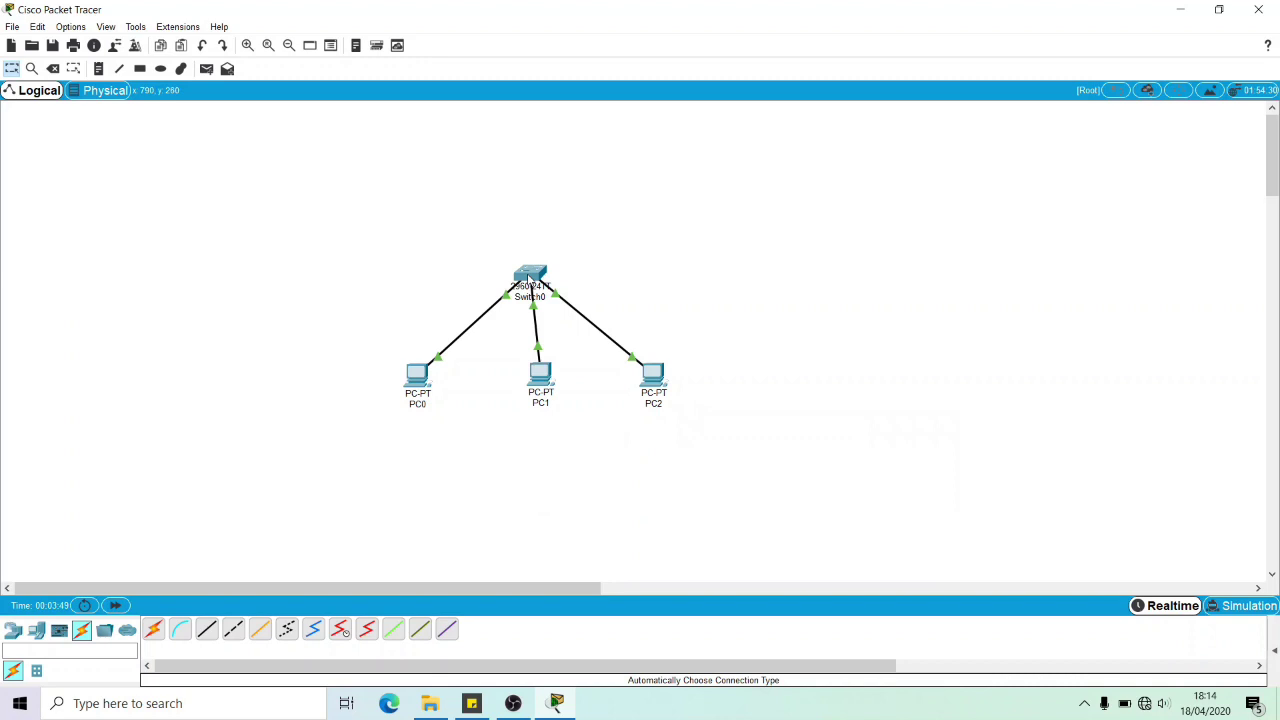
Set the preferences to always show port labels in the logical workspace
mouse_move(529, 279)
left_click(82, 27)
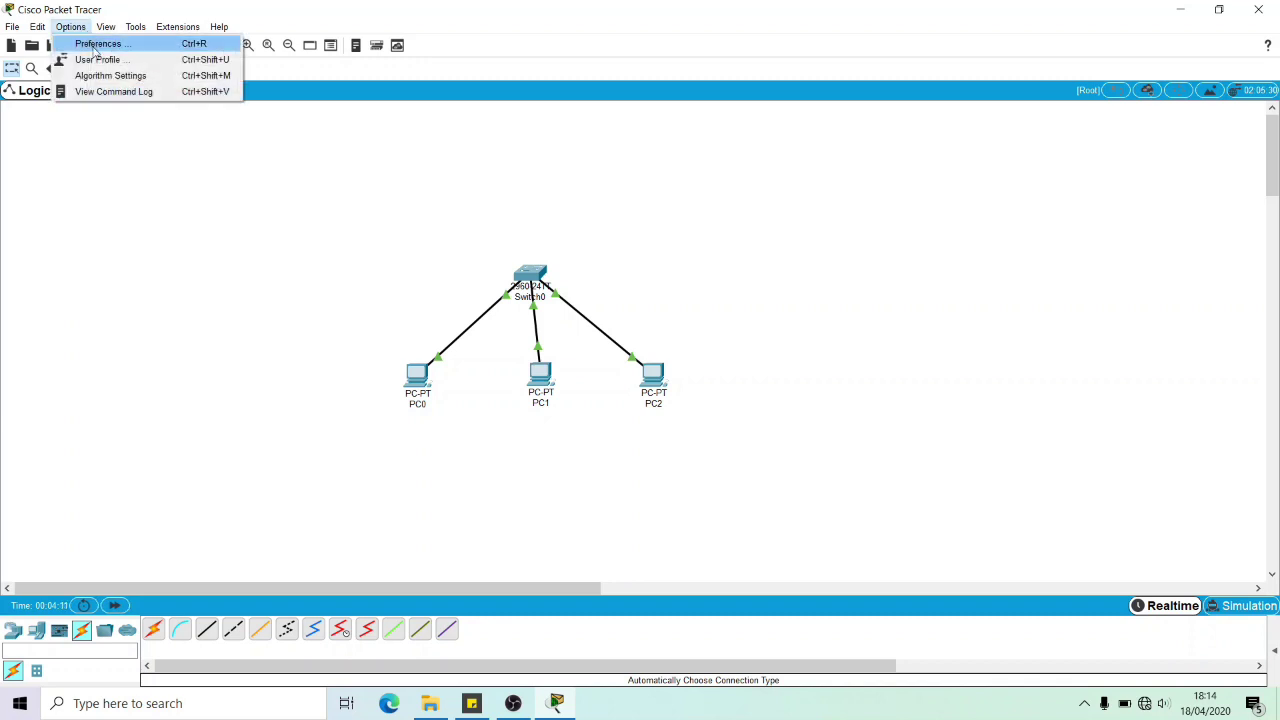
left_click(94, 45)
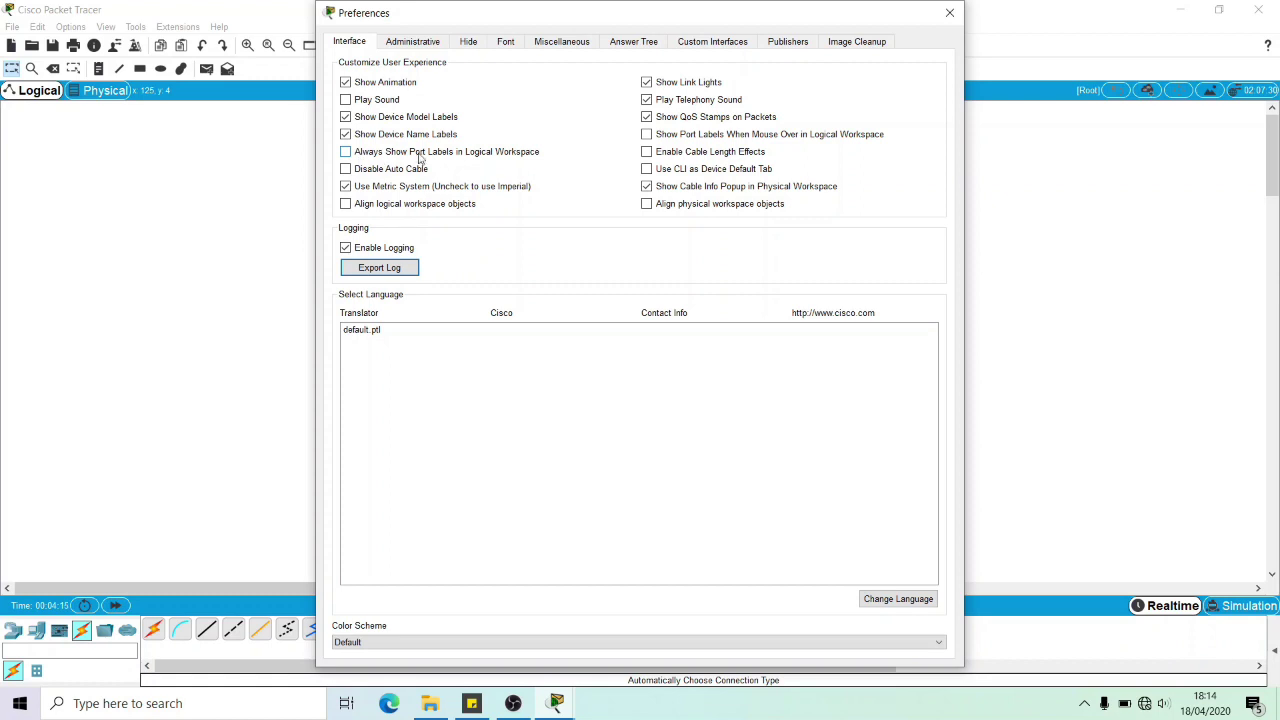
left_click(380, 159)
left_click_drag(551, 13, 906, 16)
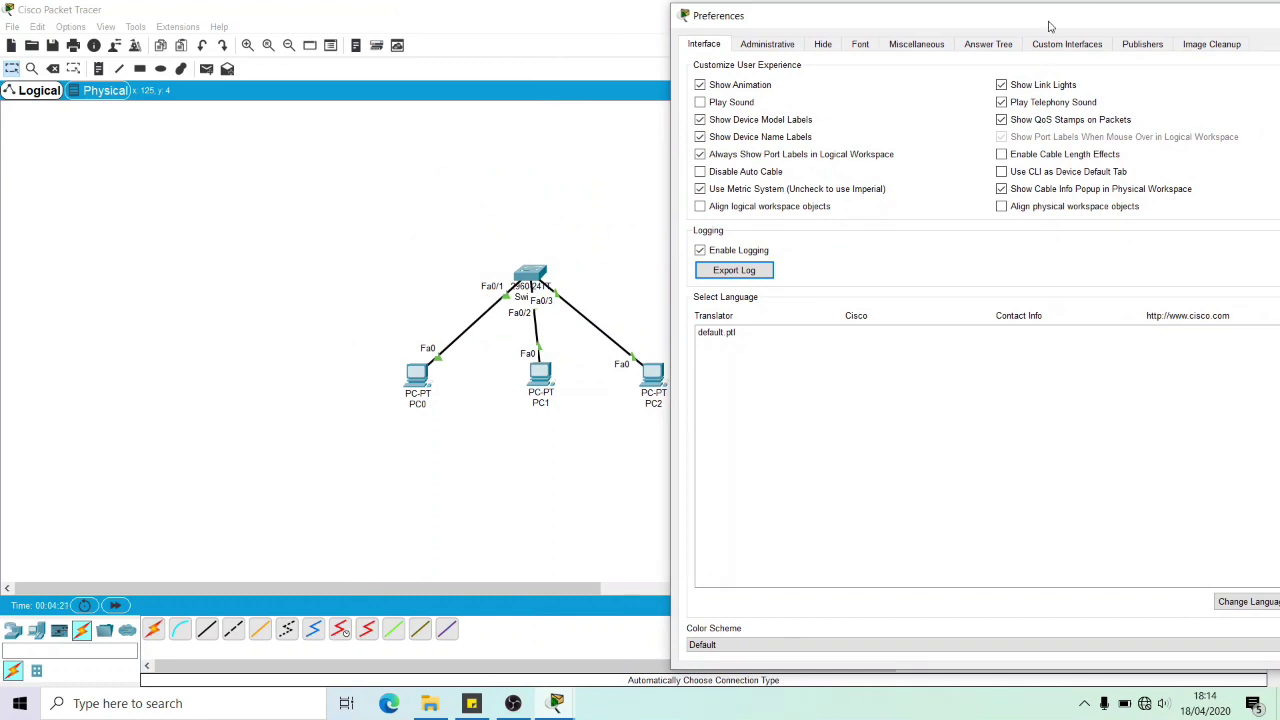
left_click_drag(1052, 16, 968, 63)
left_click(1220, 63)
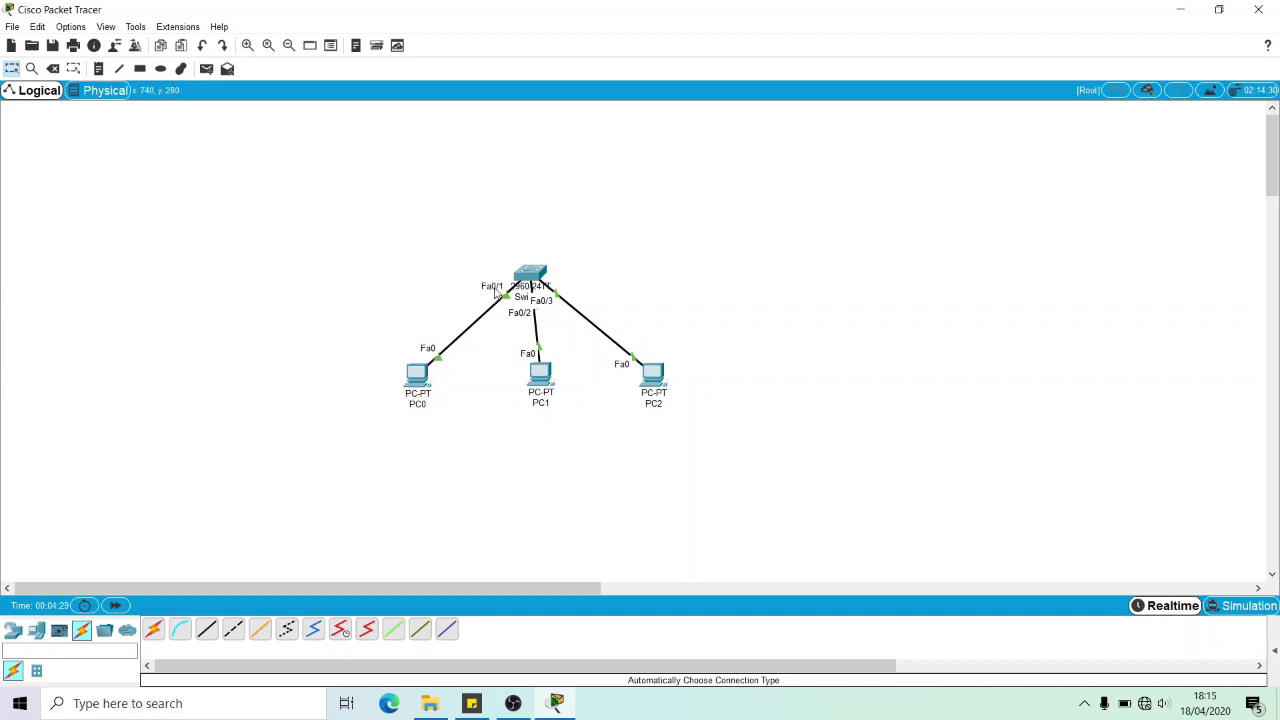
Spread the PCs around Switch0, with PC0 to its left, PC2 to its right and PC1 below it
left_click_drag(538, 373, 522, 376)
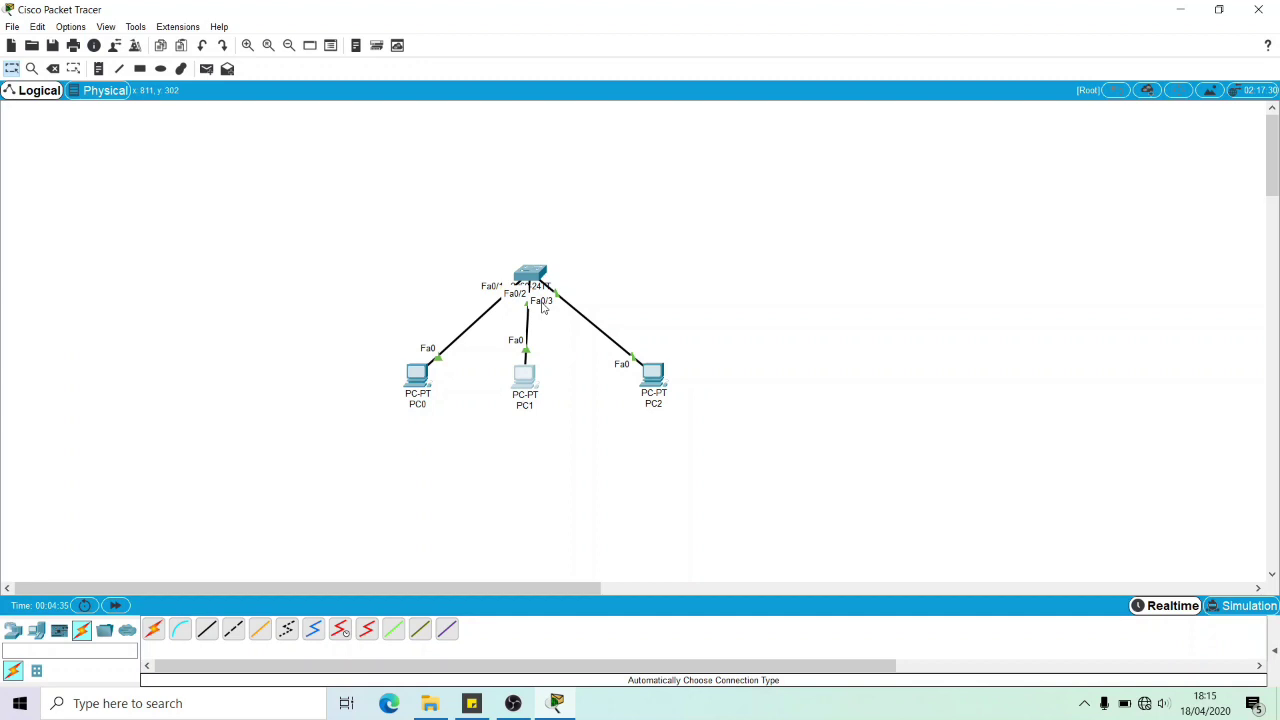
left_click_drag(652, 375, 760, 272)
left_click_drag(418, 377, 319, 285)
left_click_drag(533, 388, 532, 424)
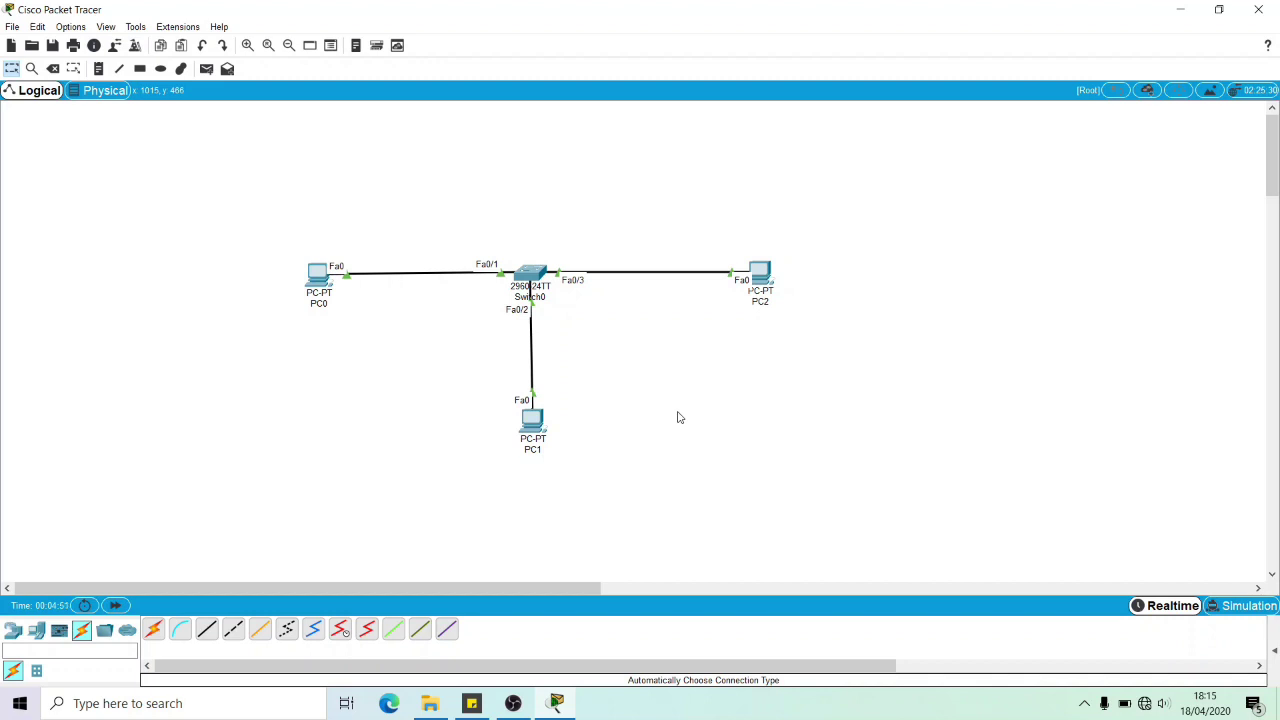
Review the port status and VLAN settings of Switch0's interfaces FastEthernet0/1 through FastEthernet0/9
left_click(538, 276)
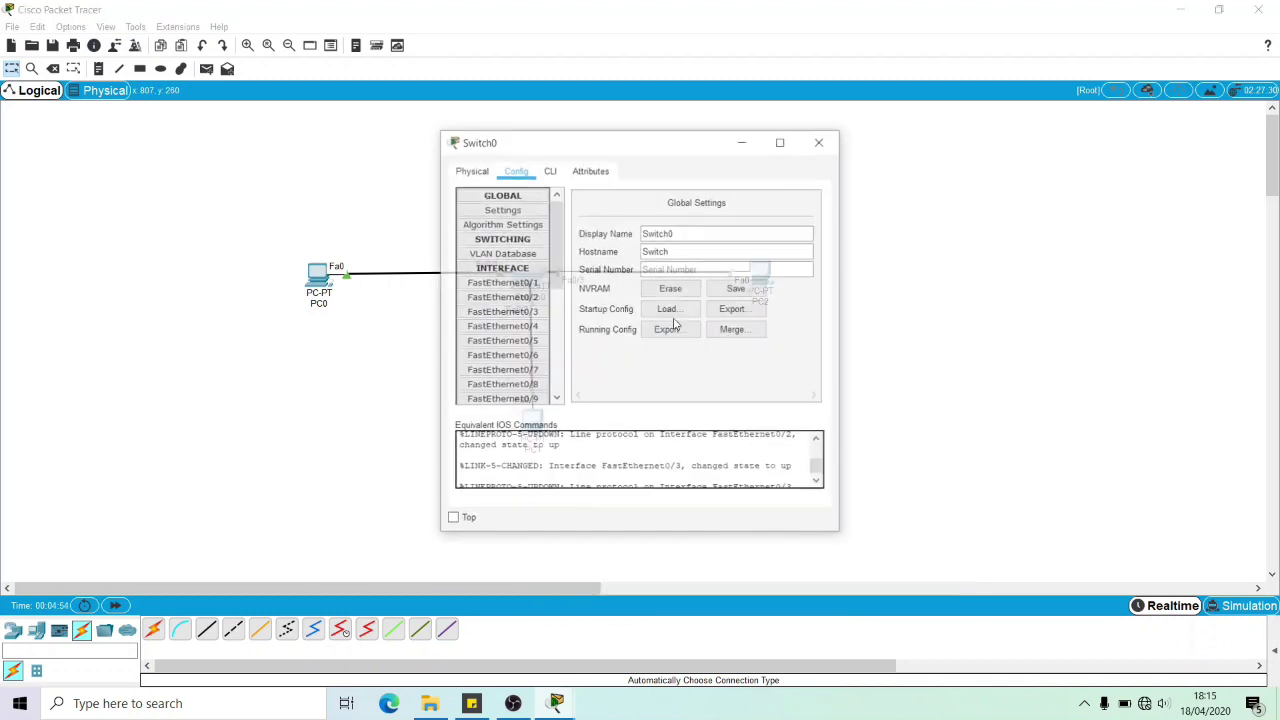
mouse_move(560, 234)
left_mouse_down()
mouse_move(558, 307)
mouse_move(552, 251)
left_mouse_up()
left_click(513, 241)
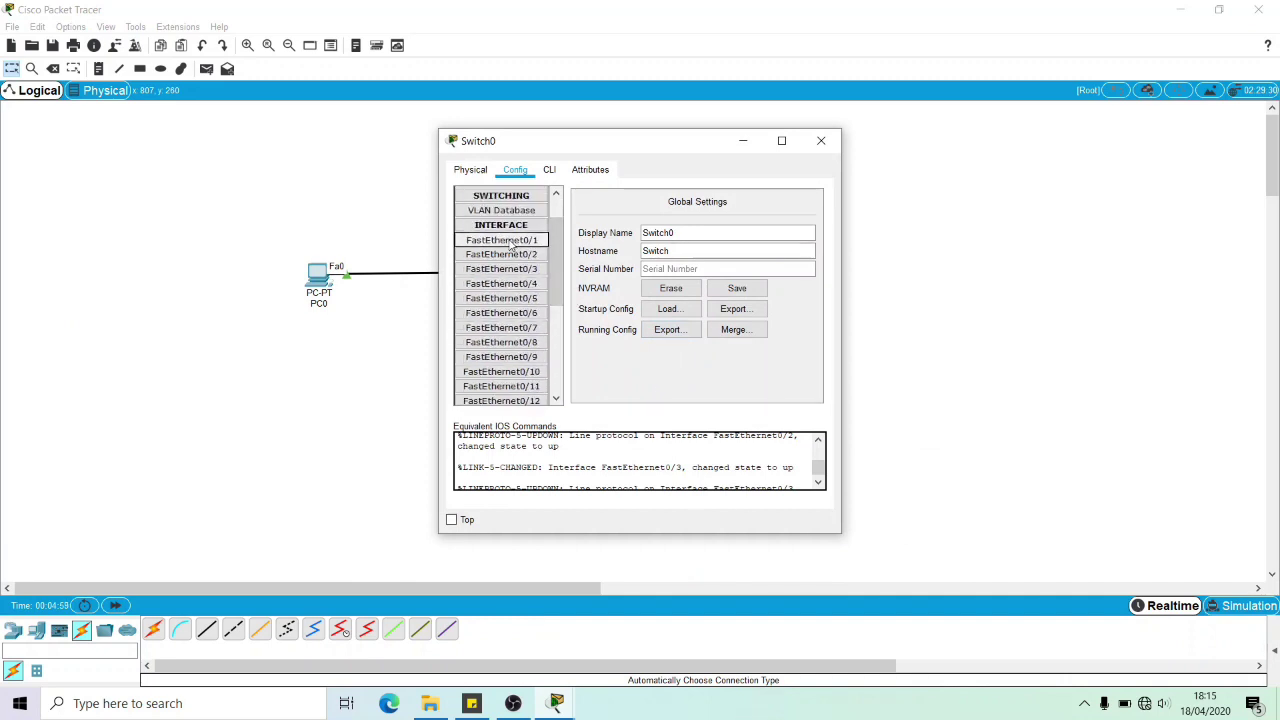
left_click_drag(646, 400, 597, 396)
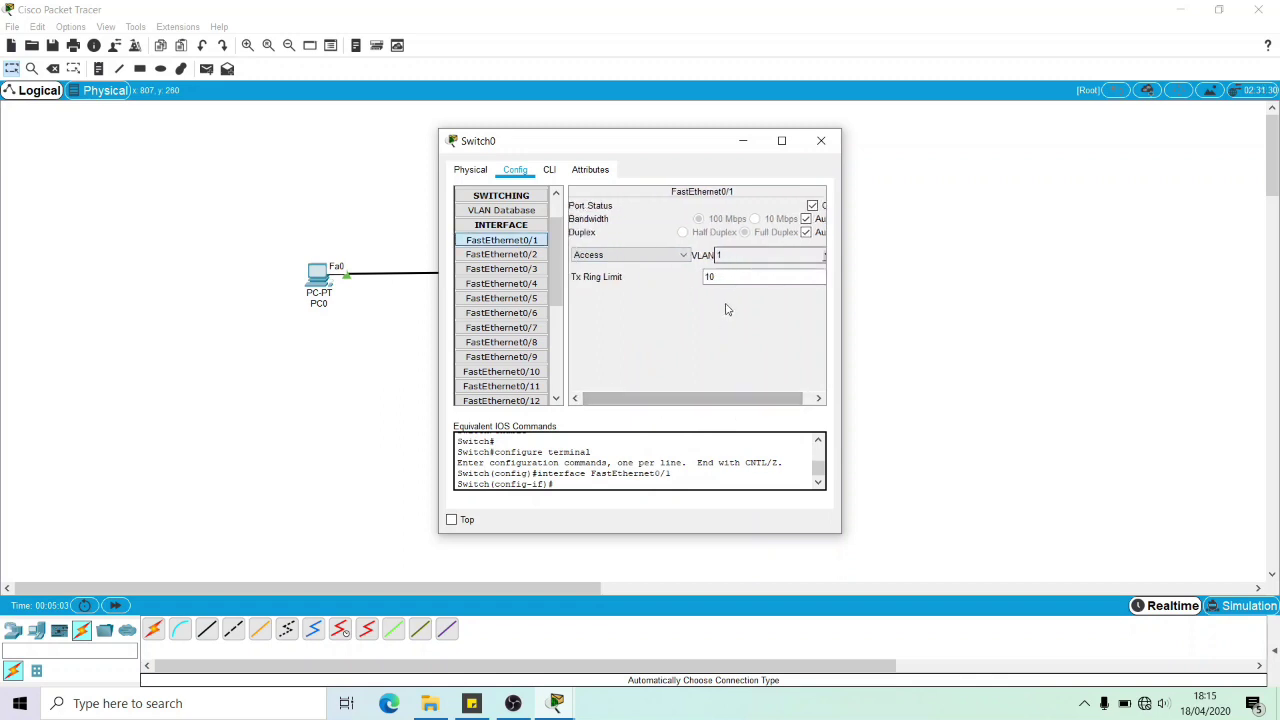
left_click_drag(709, 402, 734, 404)
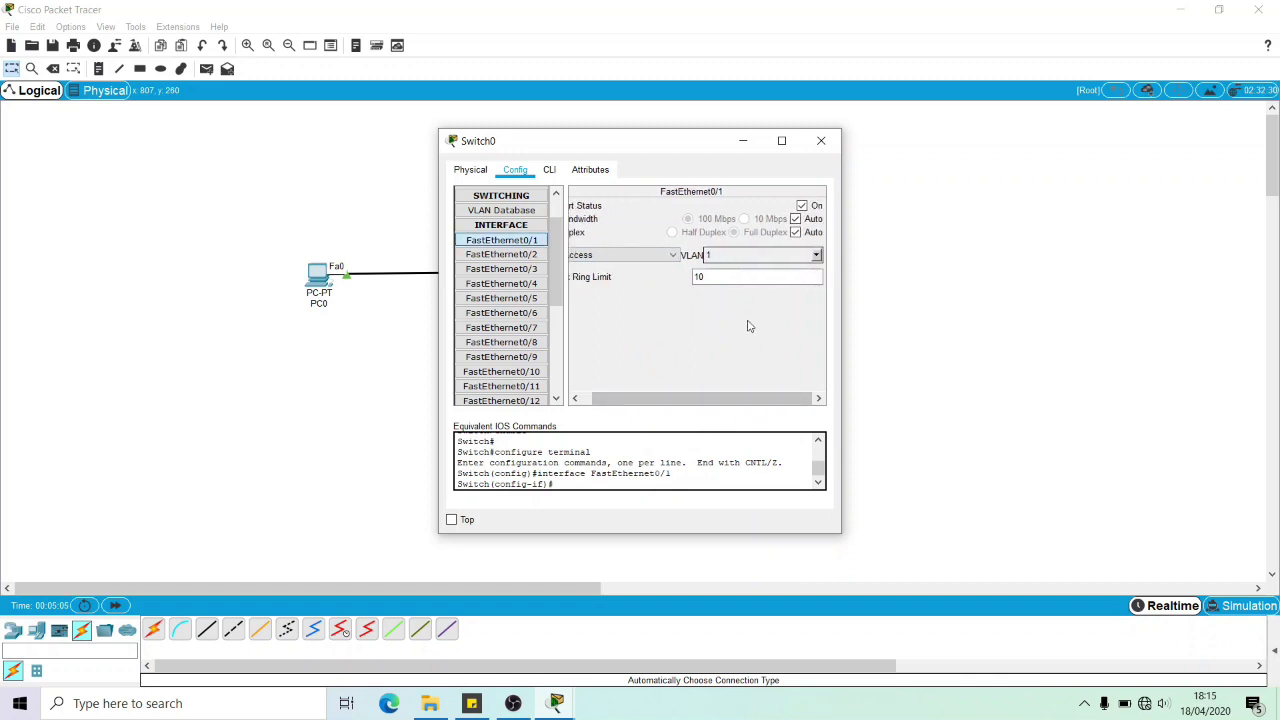
left_click(540, 254)
left_click(538, 269)
left_click(537, 284)
left_click(535, 299)
left_click(535, 314)
left_click(536, 328)
left_click(537, 342)
left_click(537, 358)
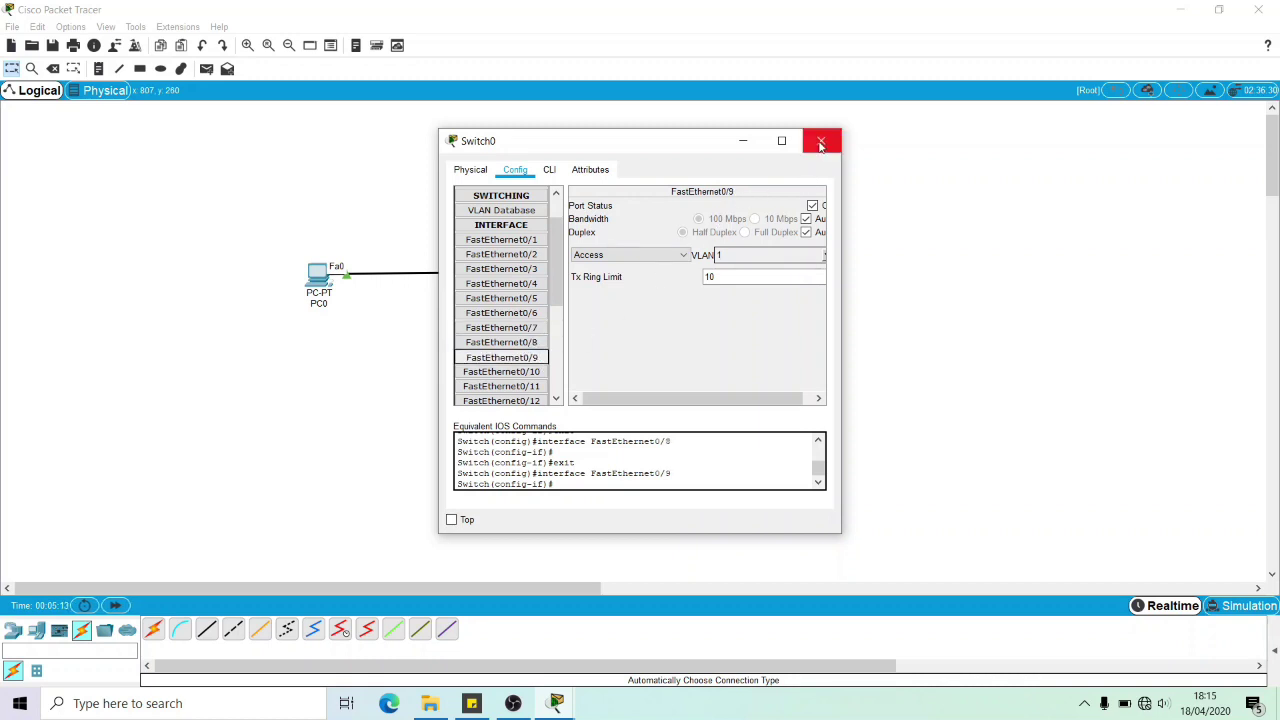
left_click_drag(651, 142, 810, 140)
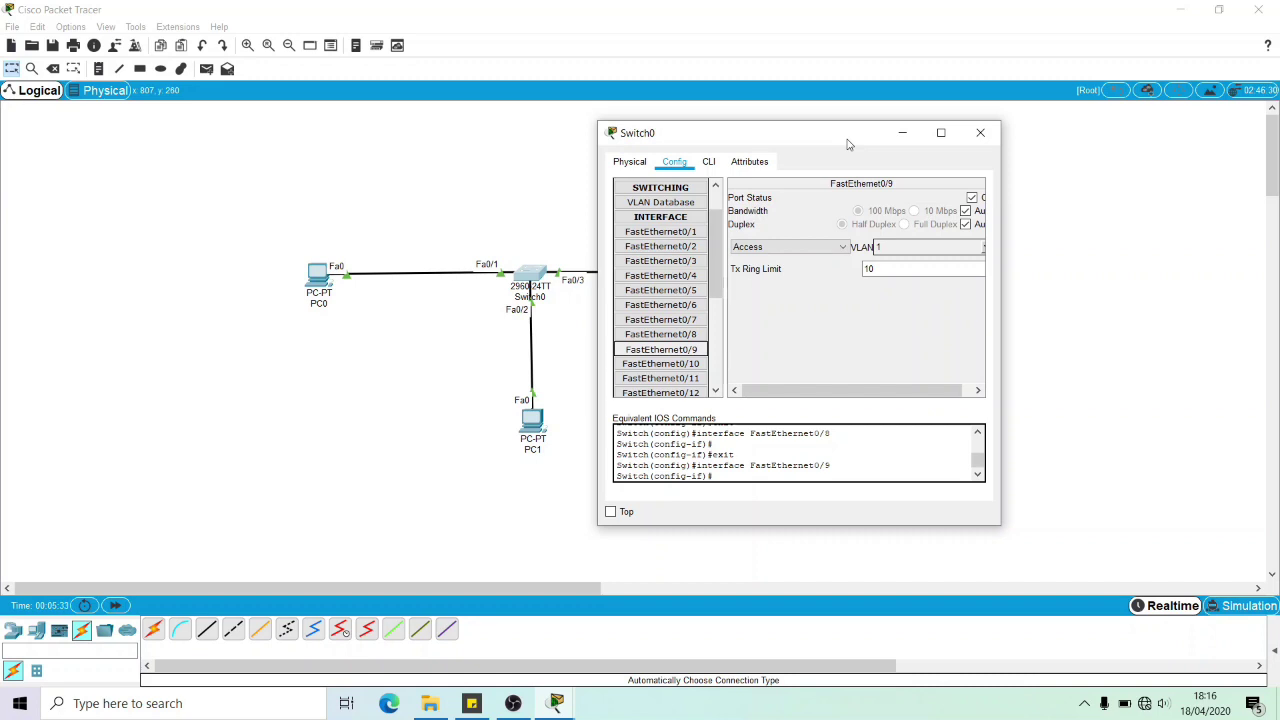
left_click(980, 132)
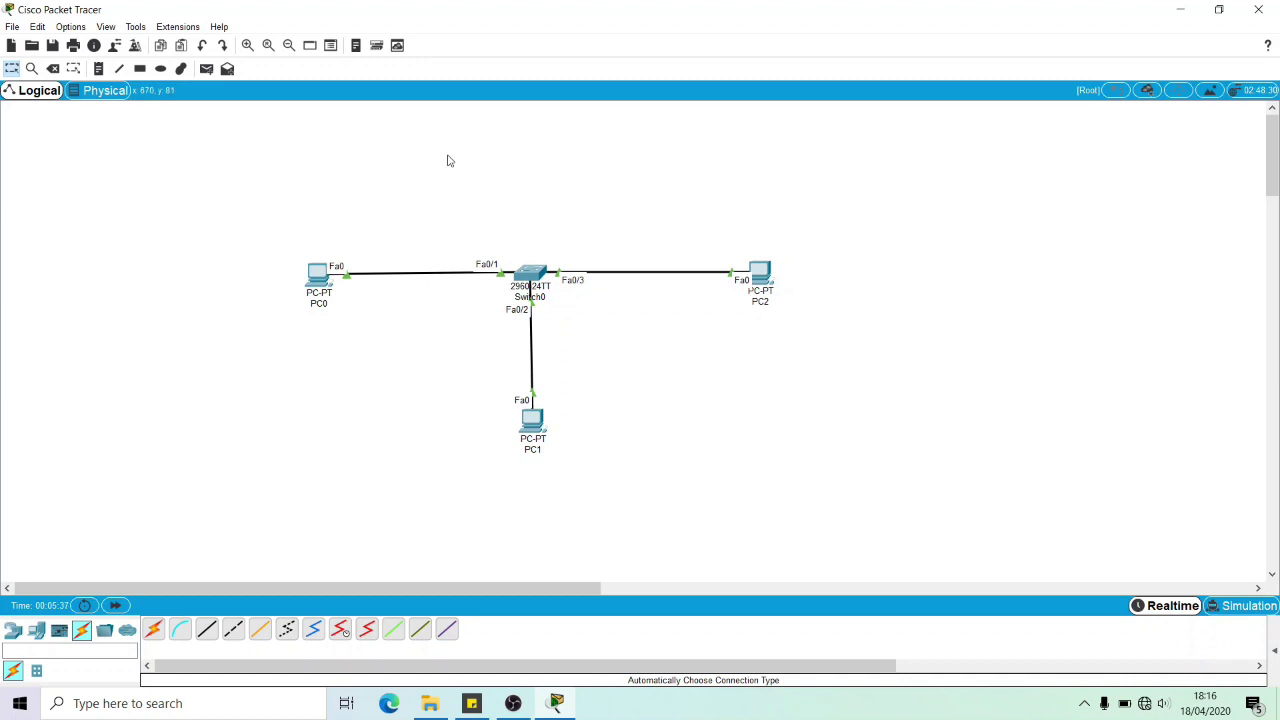
Configure PC0's FastEthernet0 interface with static IP address 172.16.1.1 and subnet mask 255.255.0.0
left_click(321, 284)
left_click_drag(575, 150, 946, 138)
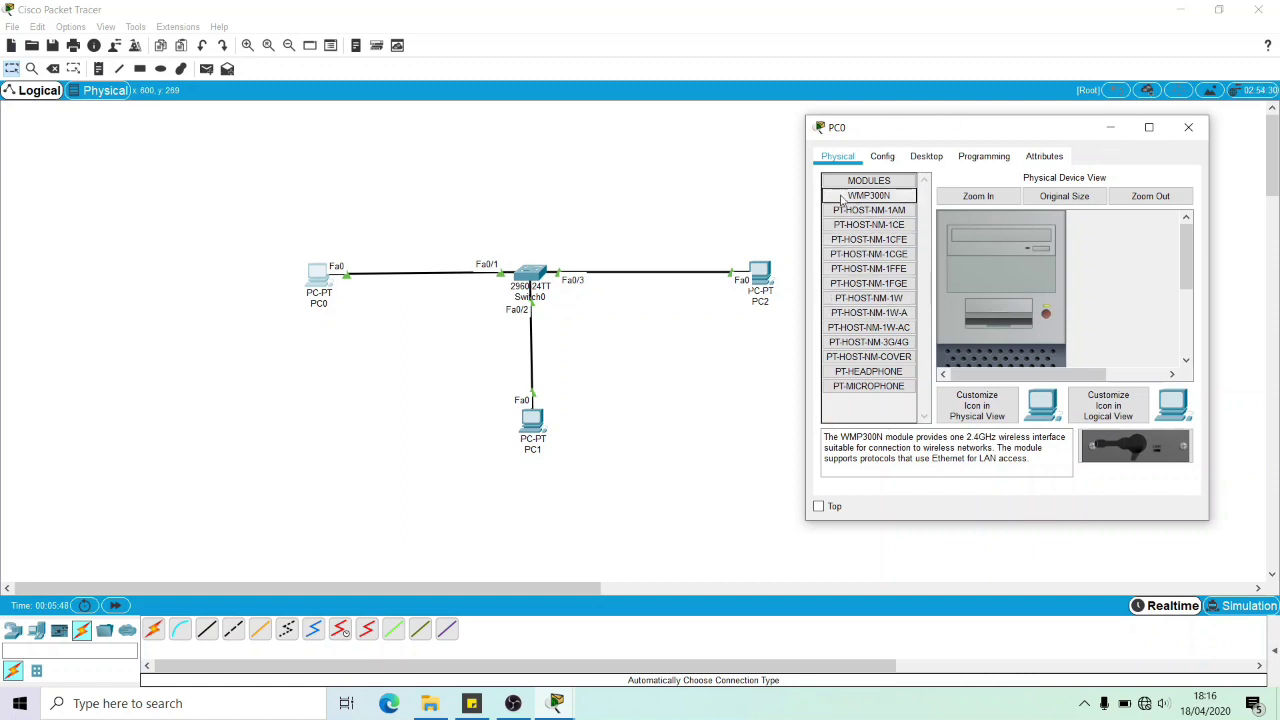
left_click(882, 160)
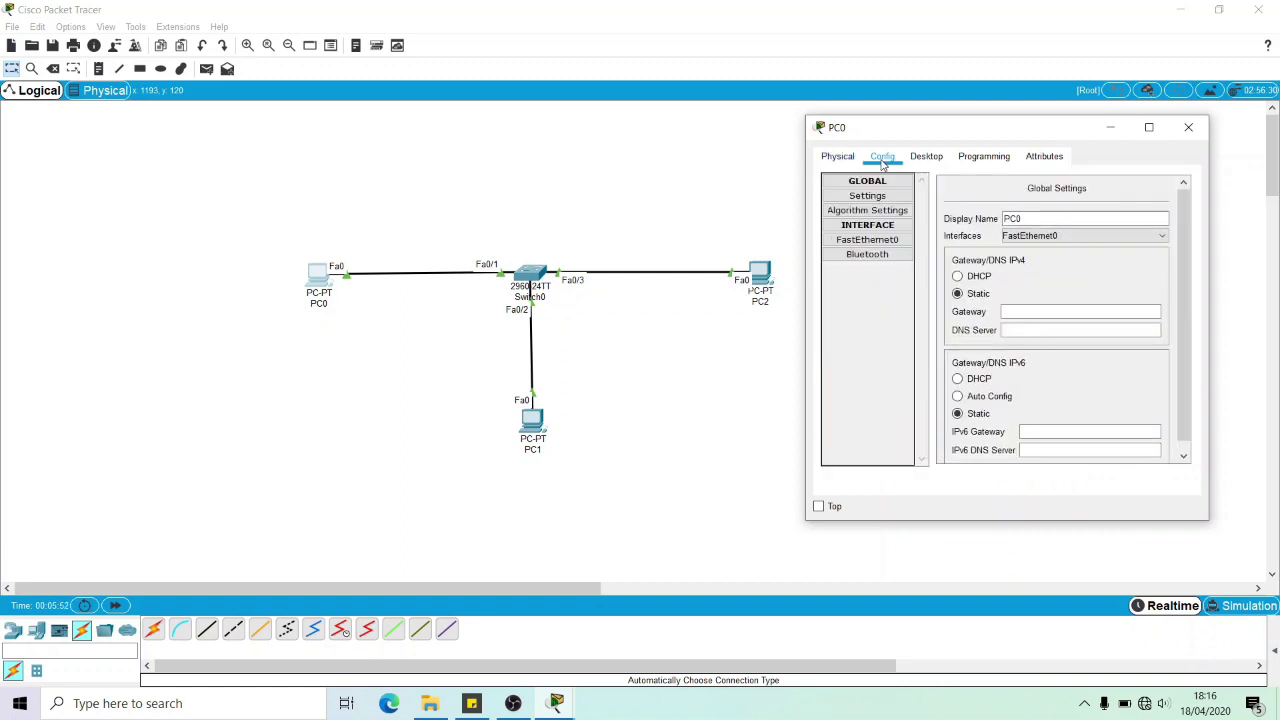
left_click(900, 242)
left_click(1076, 292)
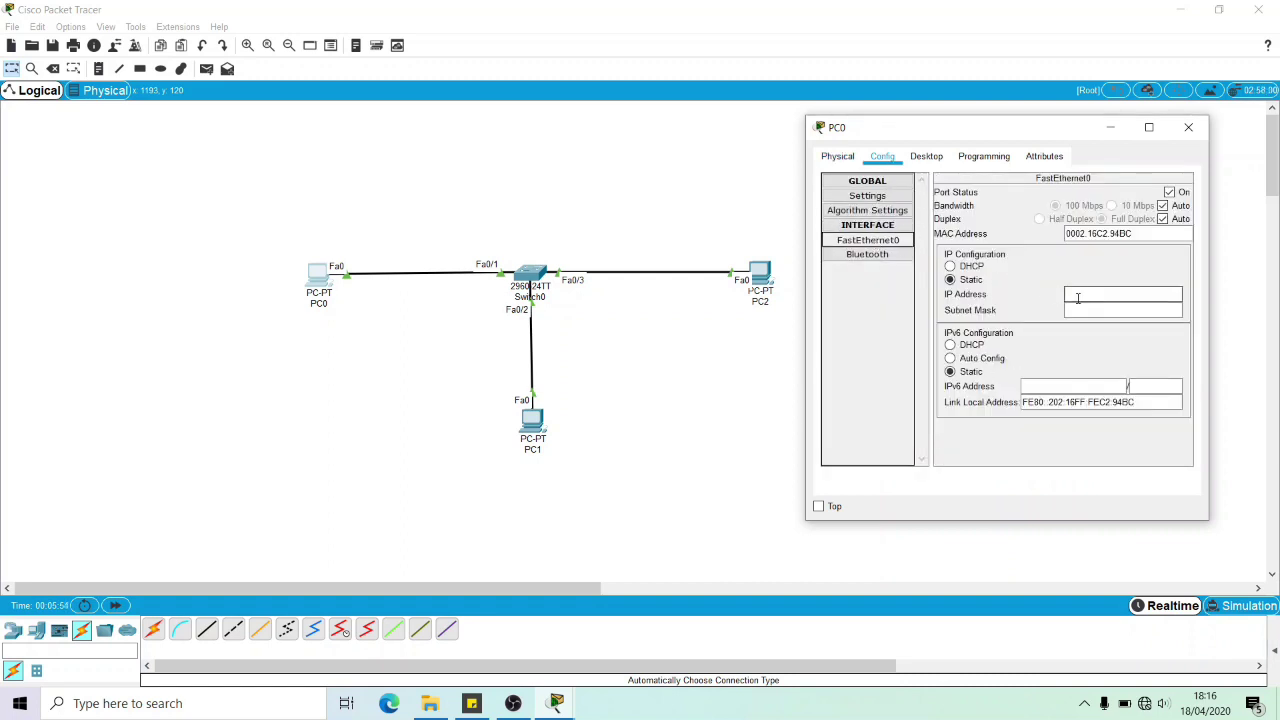
left_click(975, 267)
left_click(973, 281)
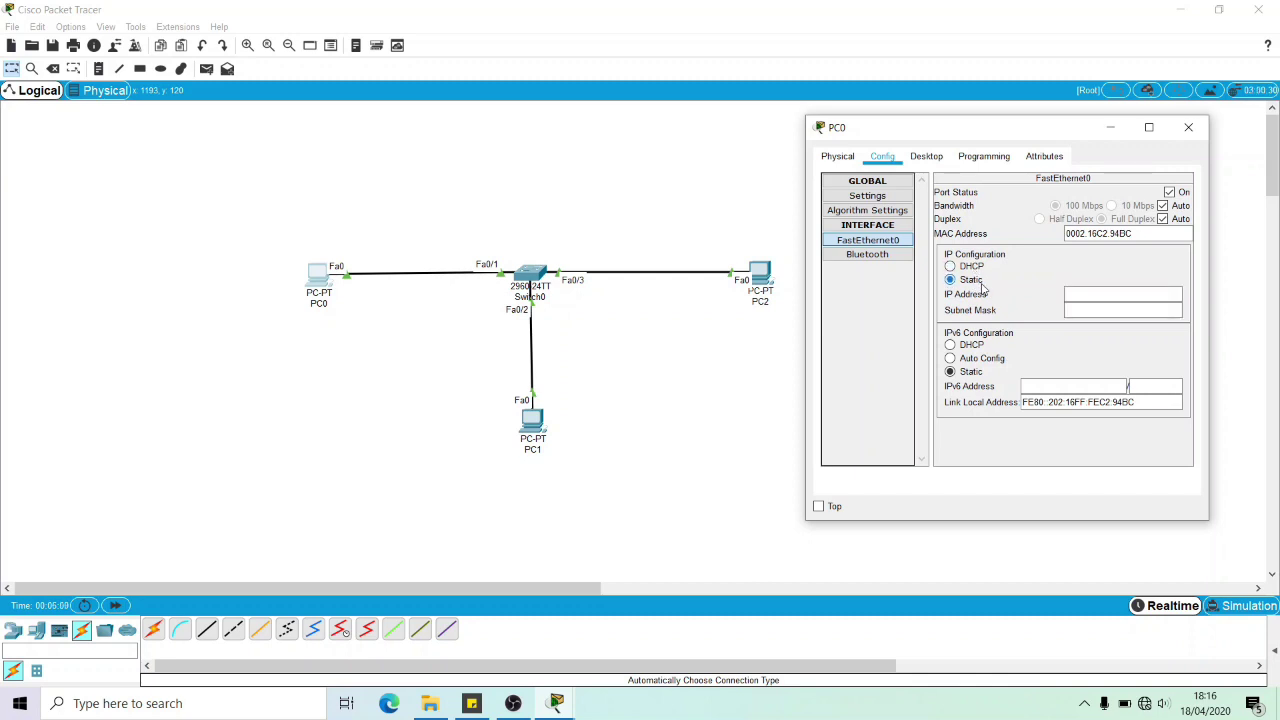
left_click(1085, 292)
type("172")
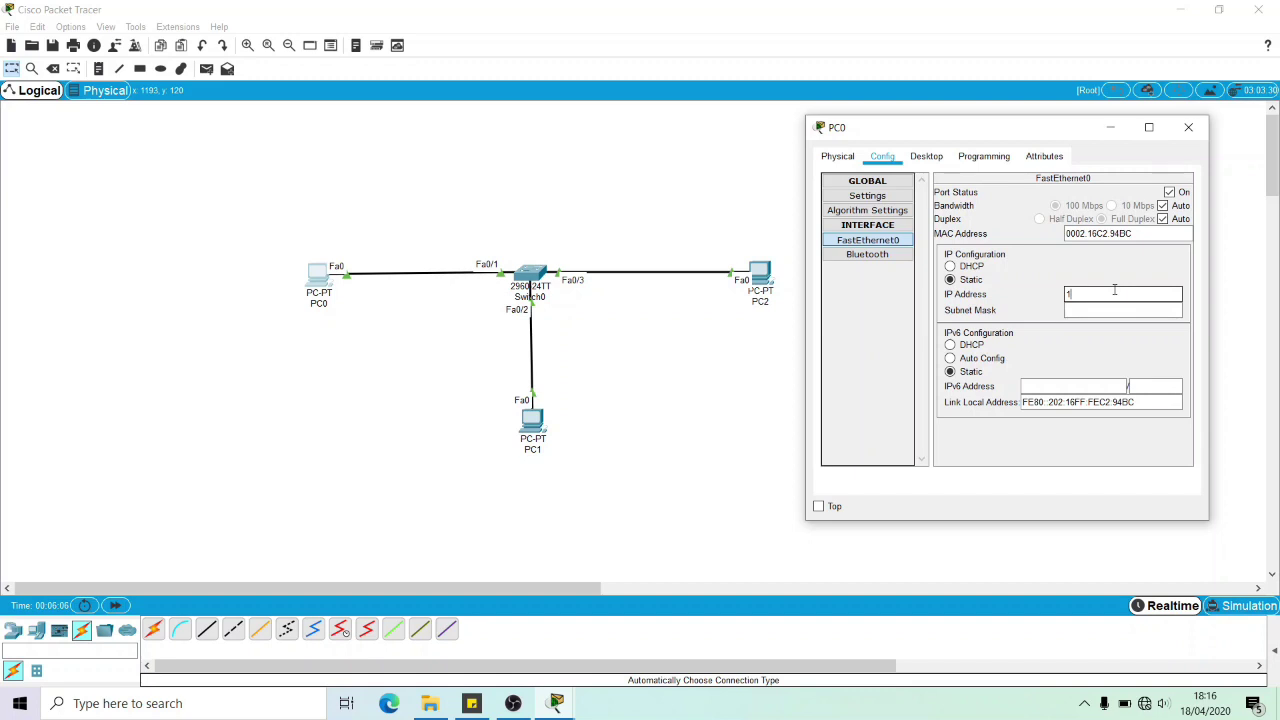
type(".16.1.1")
key("Tab")
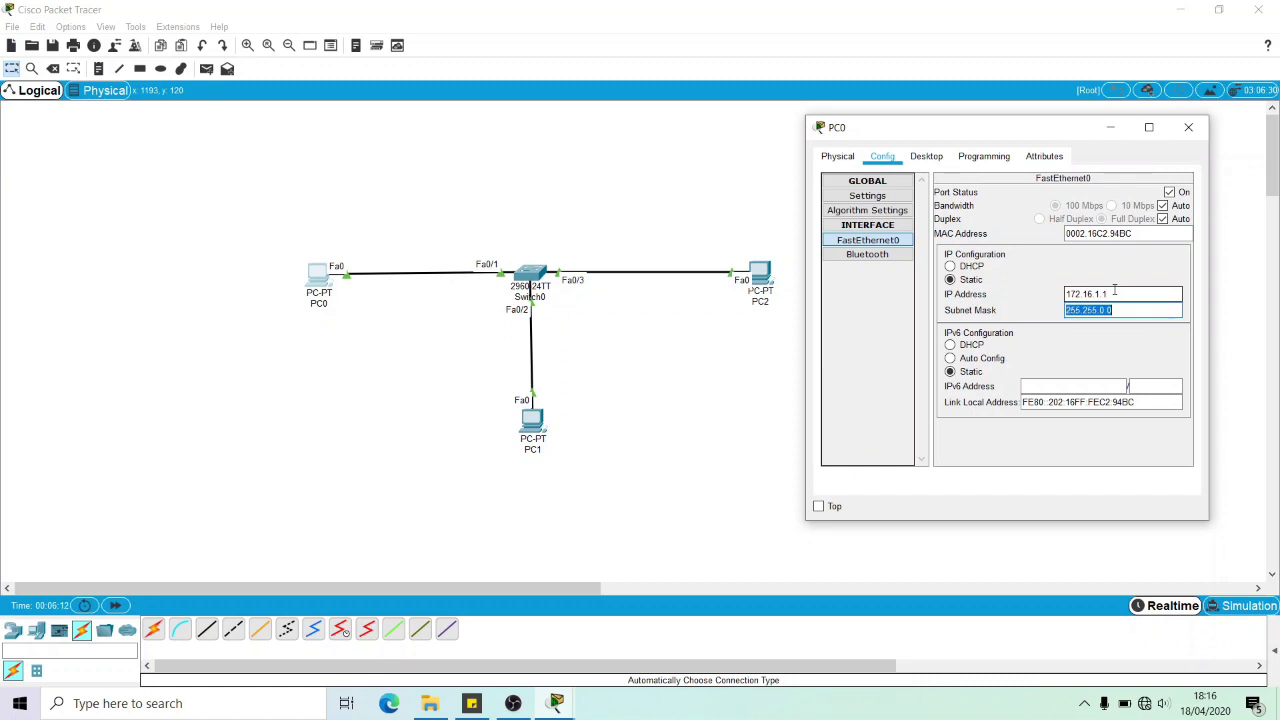
left_click(1128, 315)
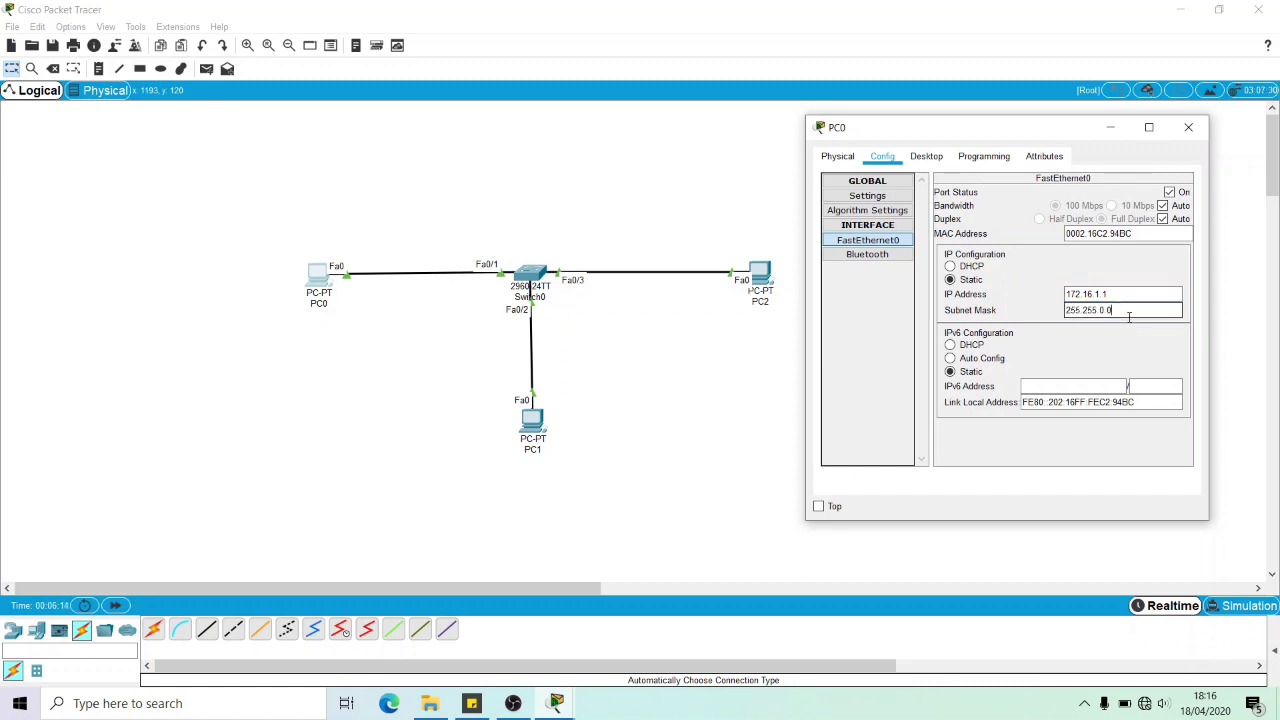
Set the subnet mask of PC0's FastEthernet0 interface to 255.255.255.0 and close the PC0 window
left_click_drag(1128, 312, 1063, 310)
left_click(1064, 310)
left_click(1068, 294)
left_click_drag(1068, 294, 1082, 294)
left_click(1120, 310)
key("BackSpace")
key("BackSpace")
key("BackSpace")
key("BackSpace")
left_click(1188, 128)
Configure PC1's FastEthernet0 interface with static IP address 172.16.1.2 and subnet mask 255.255.255.0
left_click(531, 419)
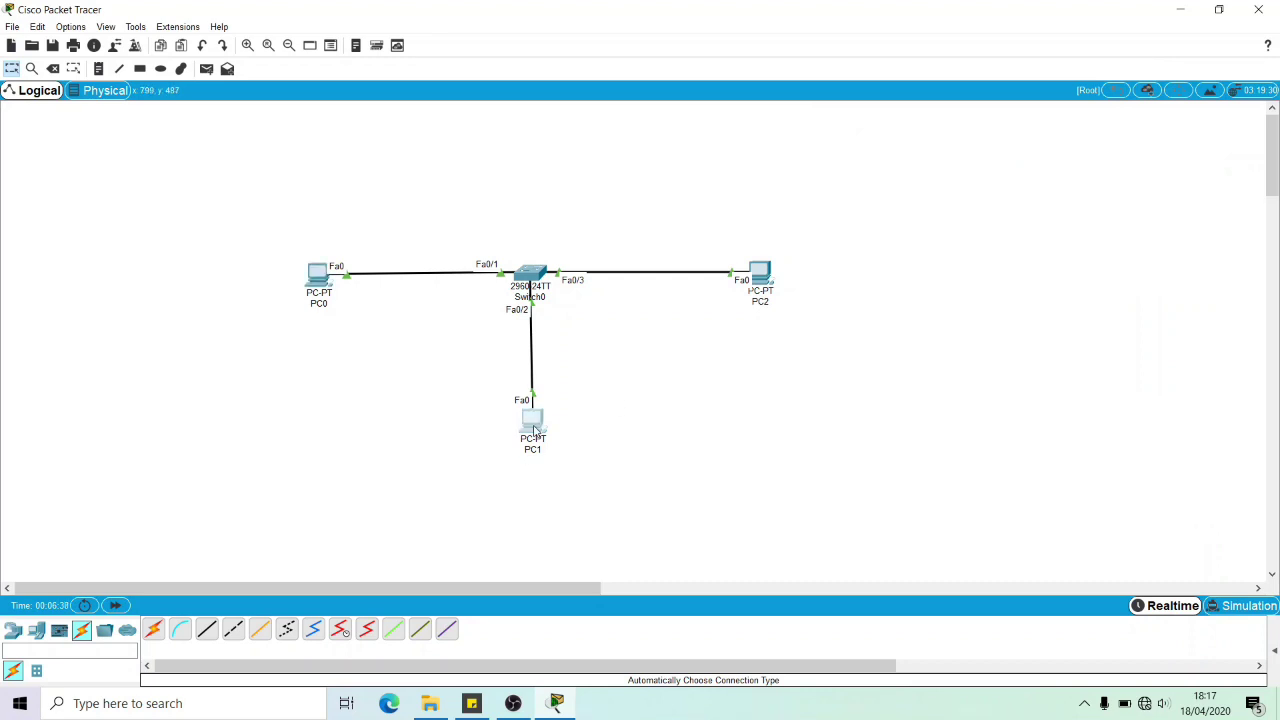
left_click_drag(662, 141, 1033, 142)
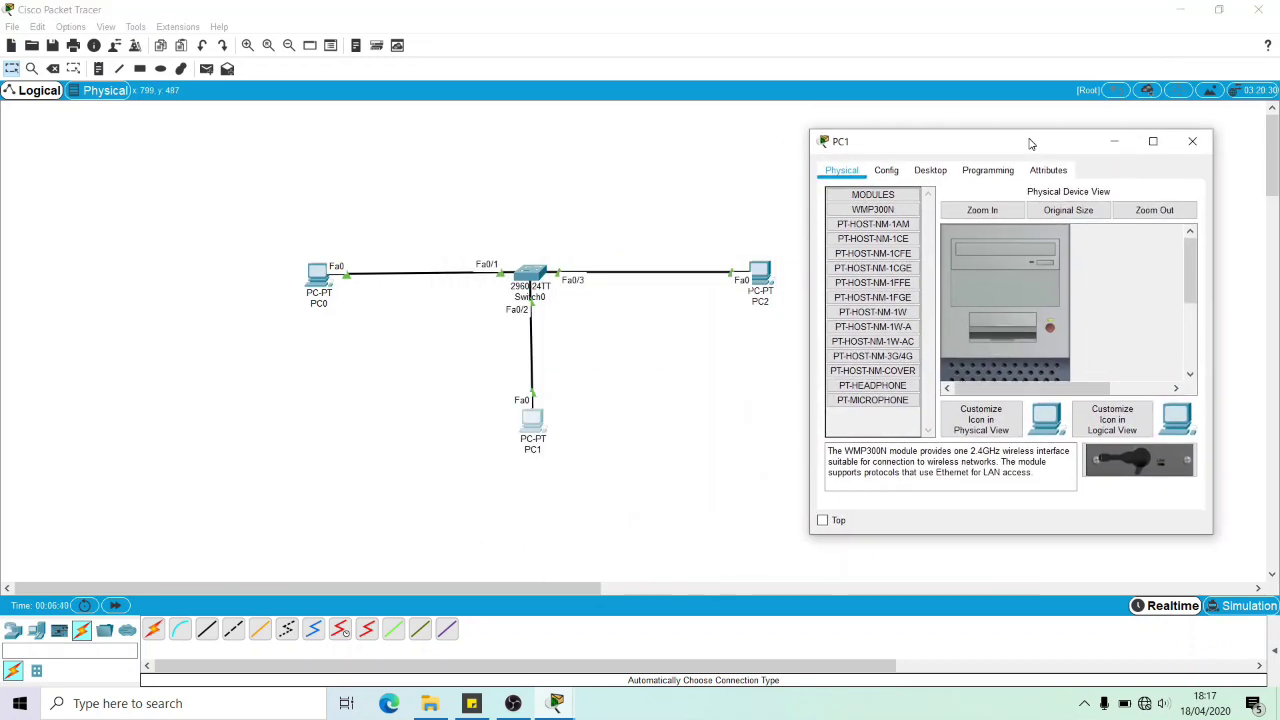
left_click(886, 172)
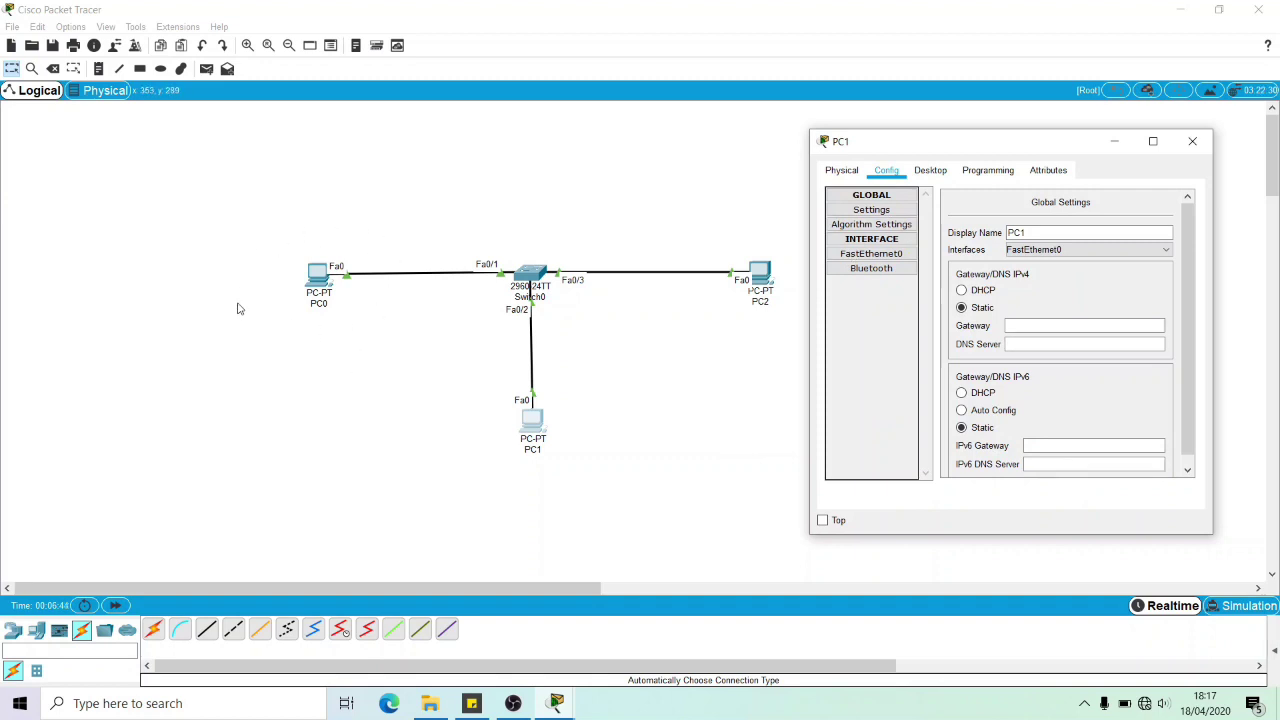
left_click(1028, 327)
left_click(893, 256)
left_click(1071, 306)
type("172.16.1")
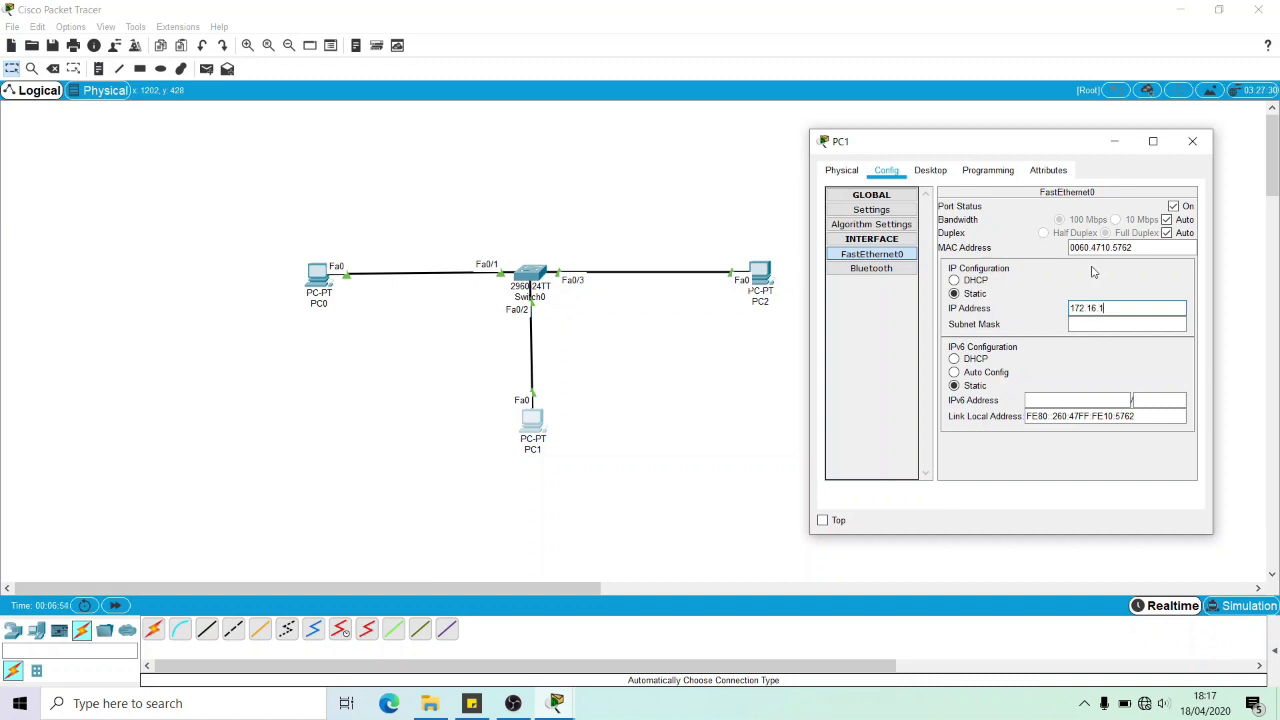
type(".2")
key("Tab")
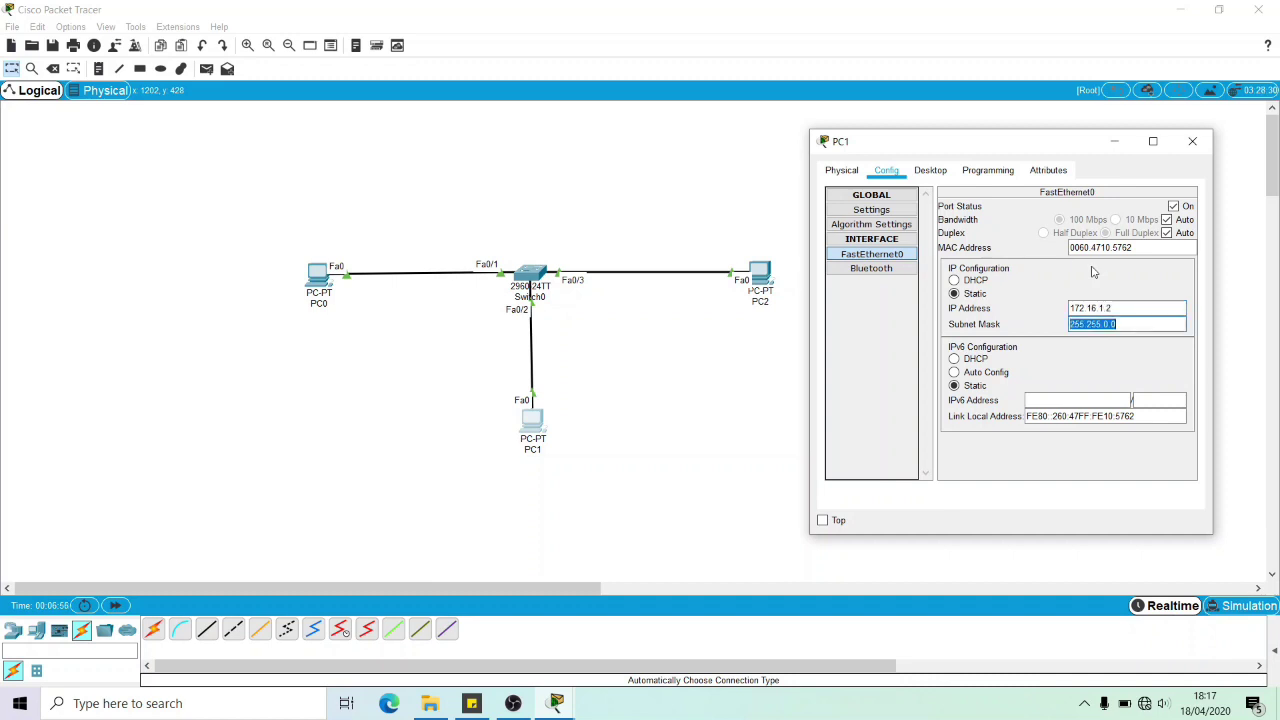
left_click(1125, 365)
type("255.")
left_click(1192, 141)
Configure PC2's FastEthernet0 interface with static IP address 172.16.1.3 and subnet mask 255.255.255.0
left_click(760, 275)
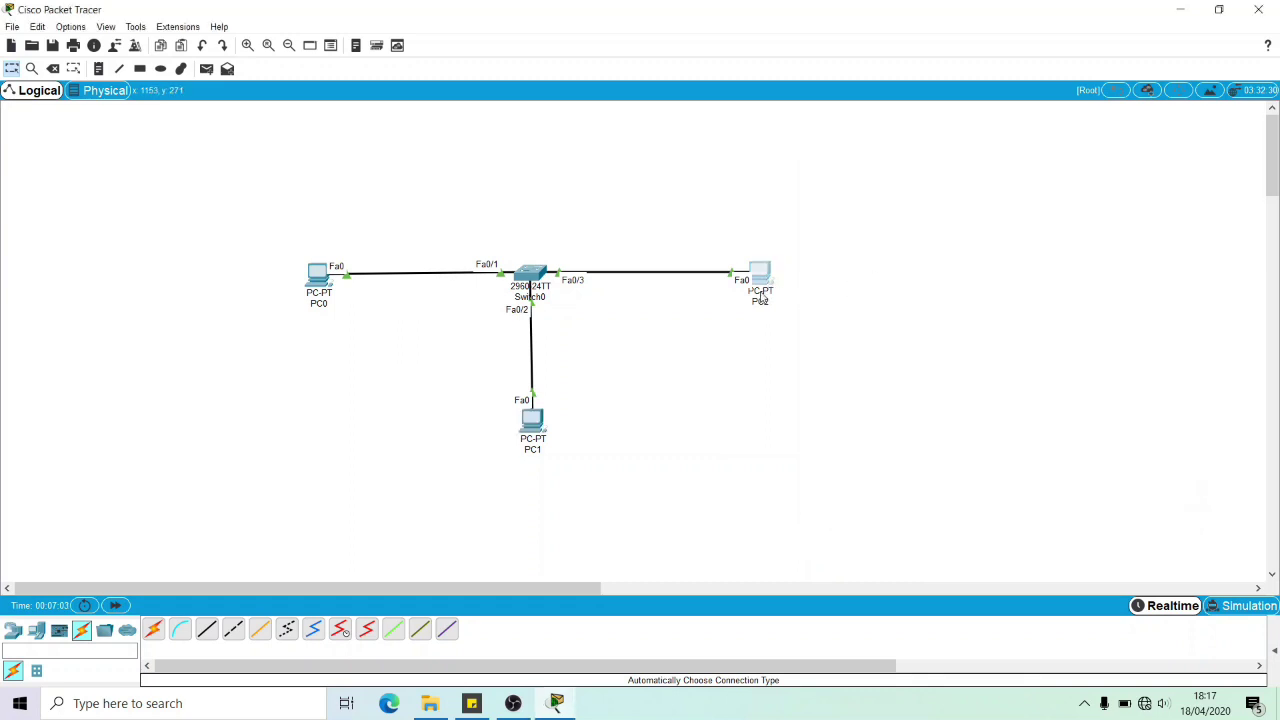
left_click_drag(610, 143, 981, 173)
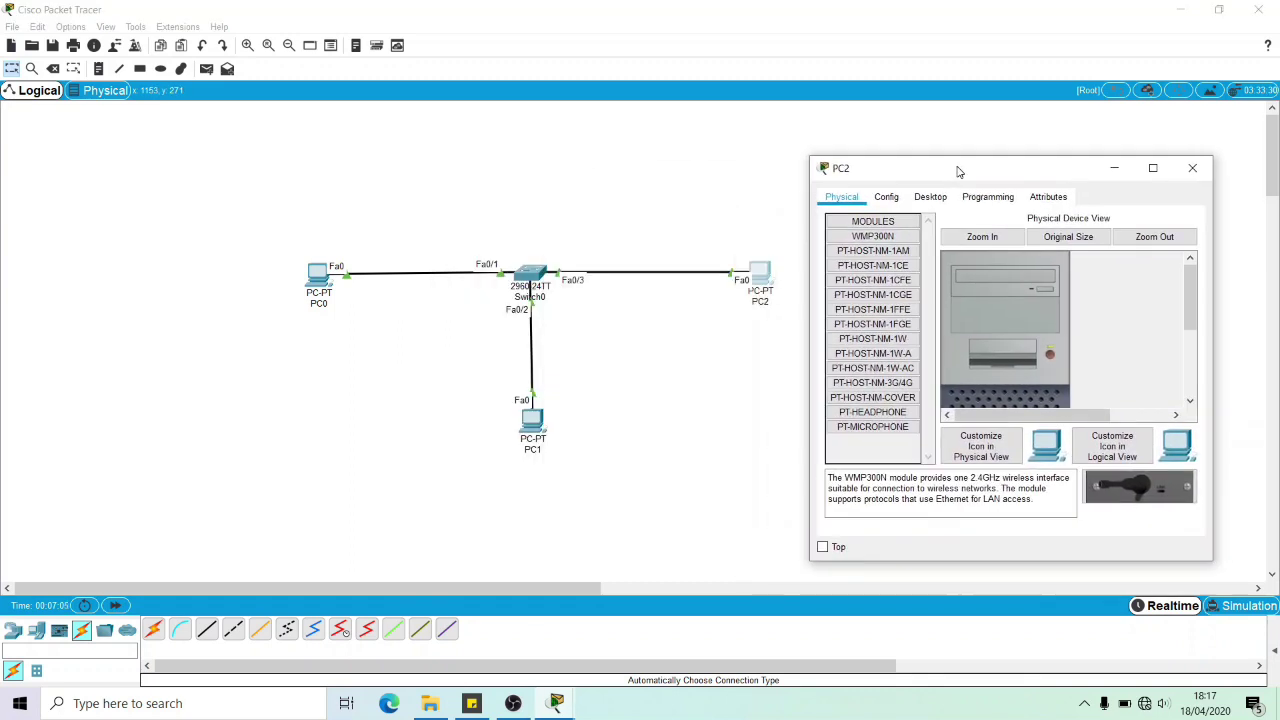
left_click(886, 197)
left_click(868, 281)
left_click(1093, 331)
type("1")
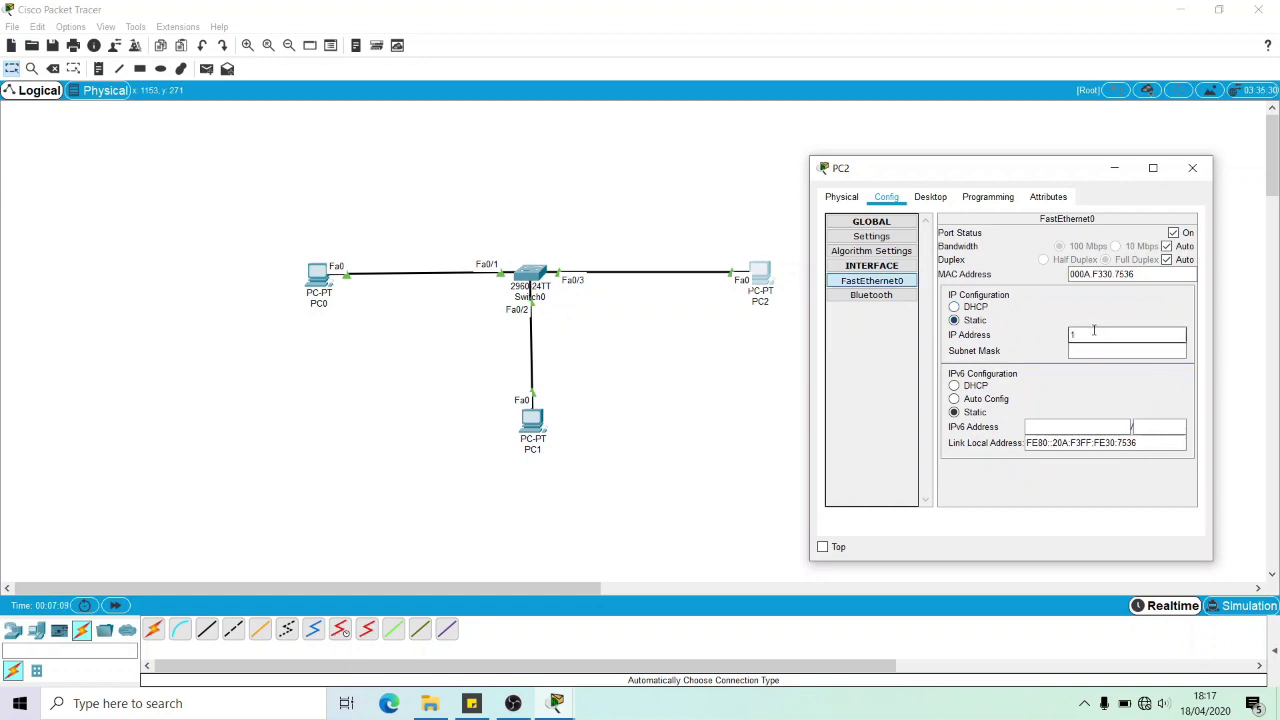
type("72.16.1.3")
left_click(1114, 350)
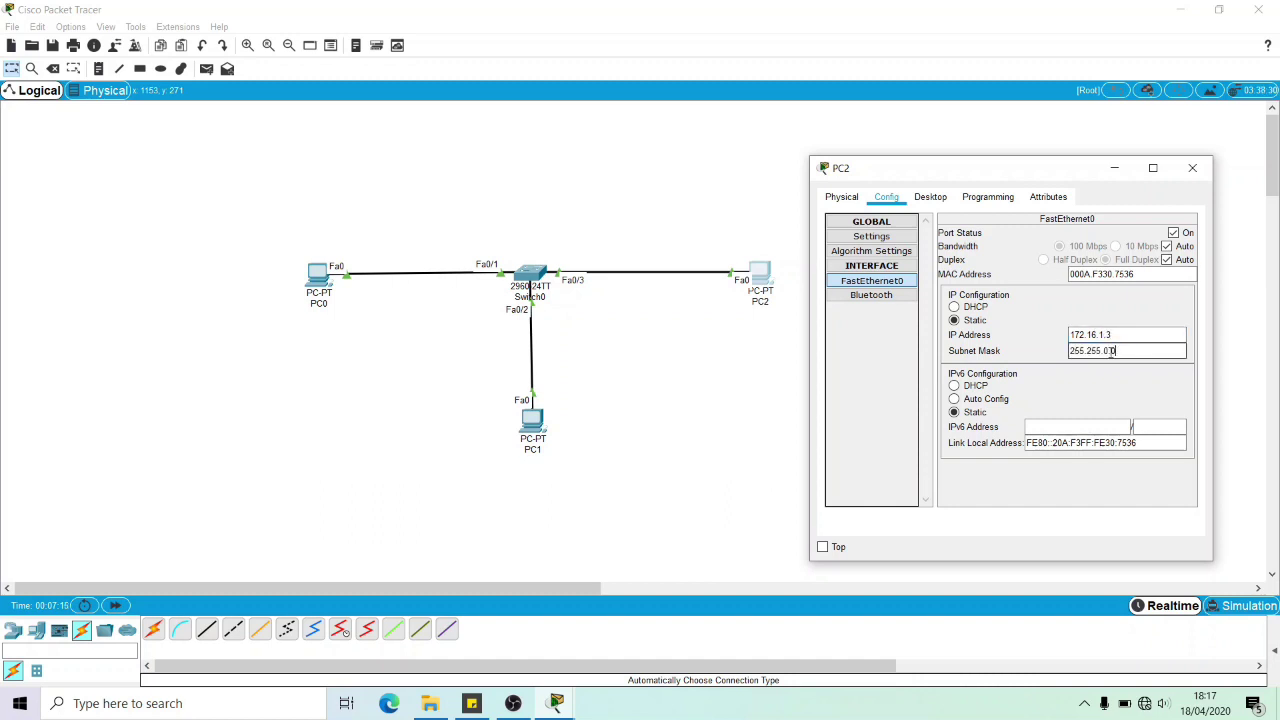
key("BackSpace")
type("255")
left_click(1192, 167)
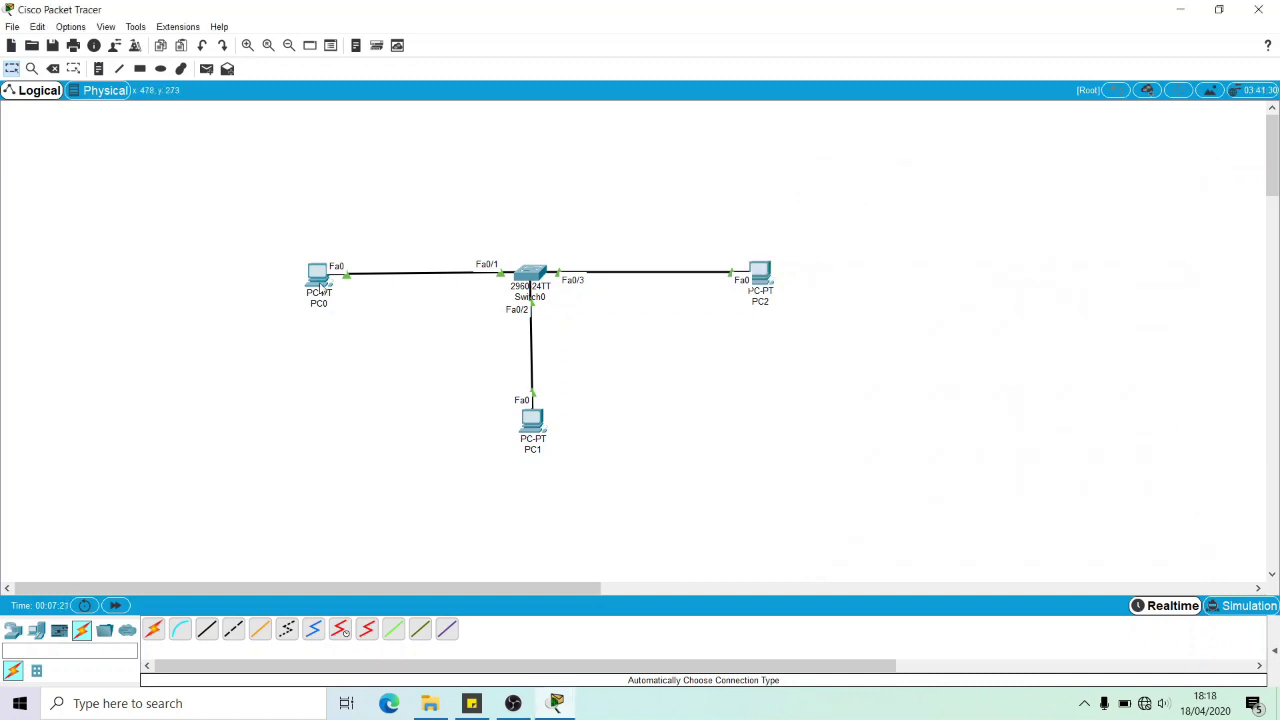
Check the addresses assigned to the three PCs and run ipconfig in PC0's Command Prompt
mouse_move(320, 287)
mouse_move(541, 428)
mouse_move(763, 282)
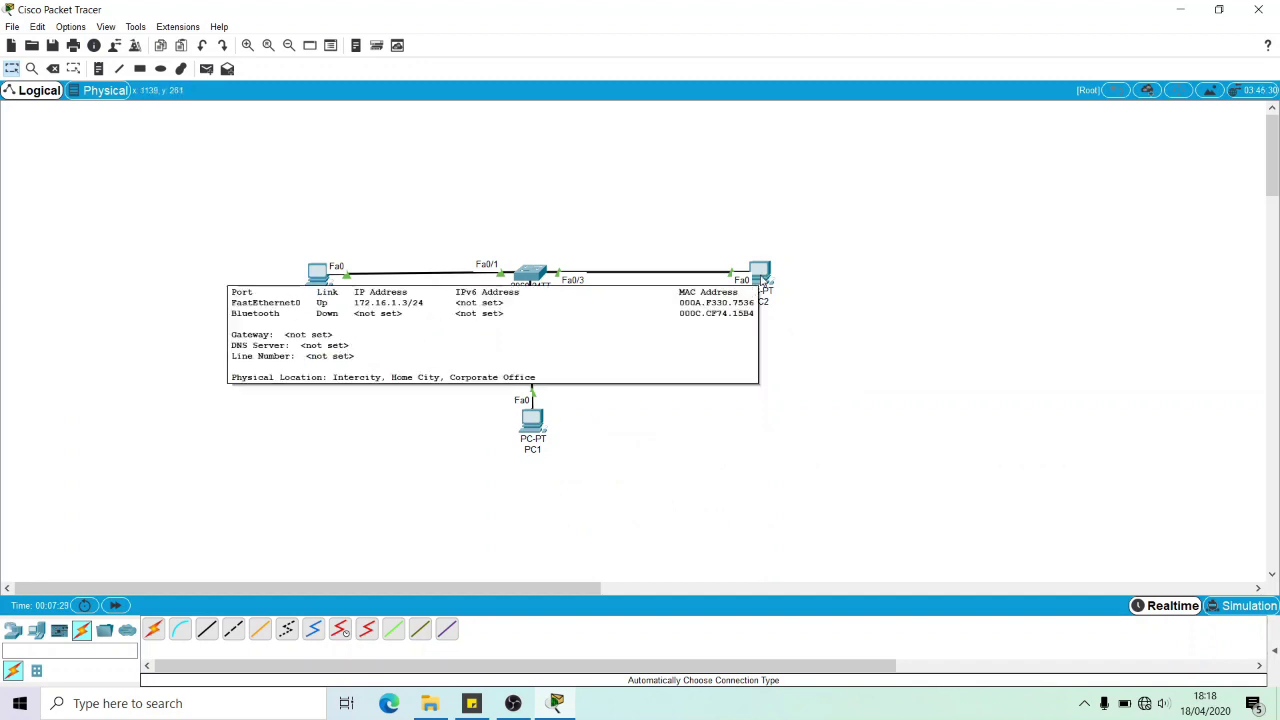
left_click(328, 280)
left_click_drag(480, 149, 843, 170)
left_click(918, 192)
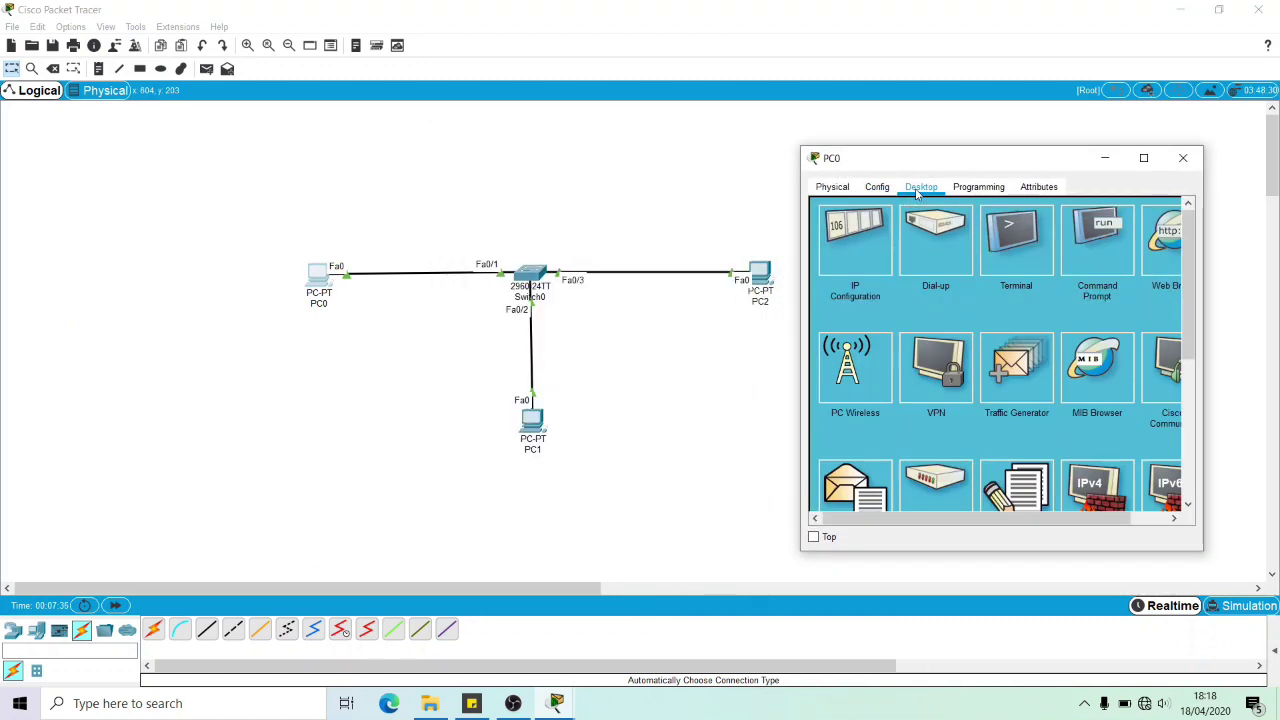
left_click(1087, 247)
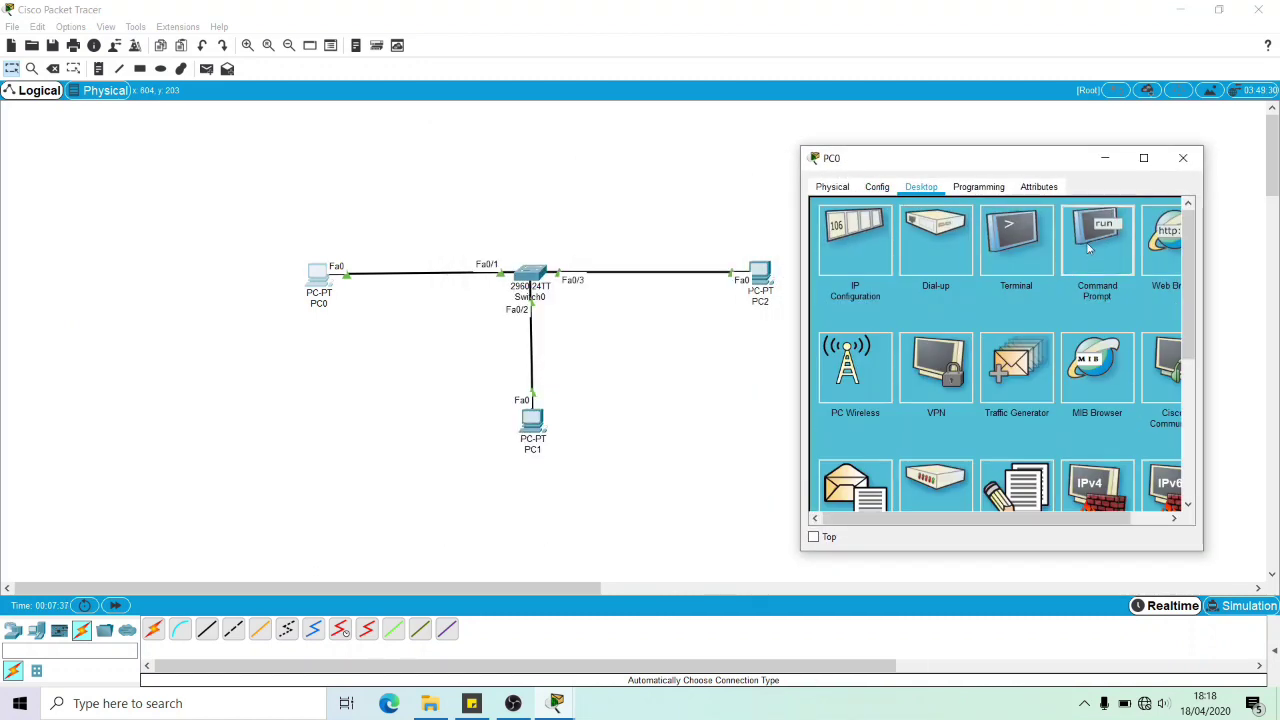
type("ipconfig")
key("Return")
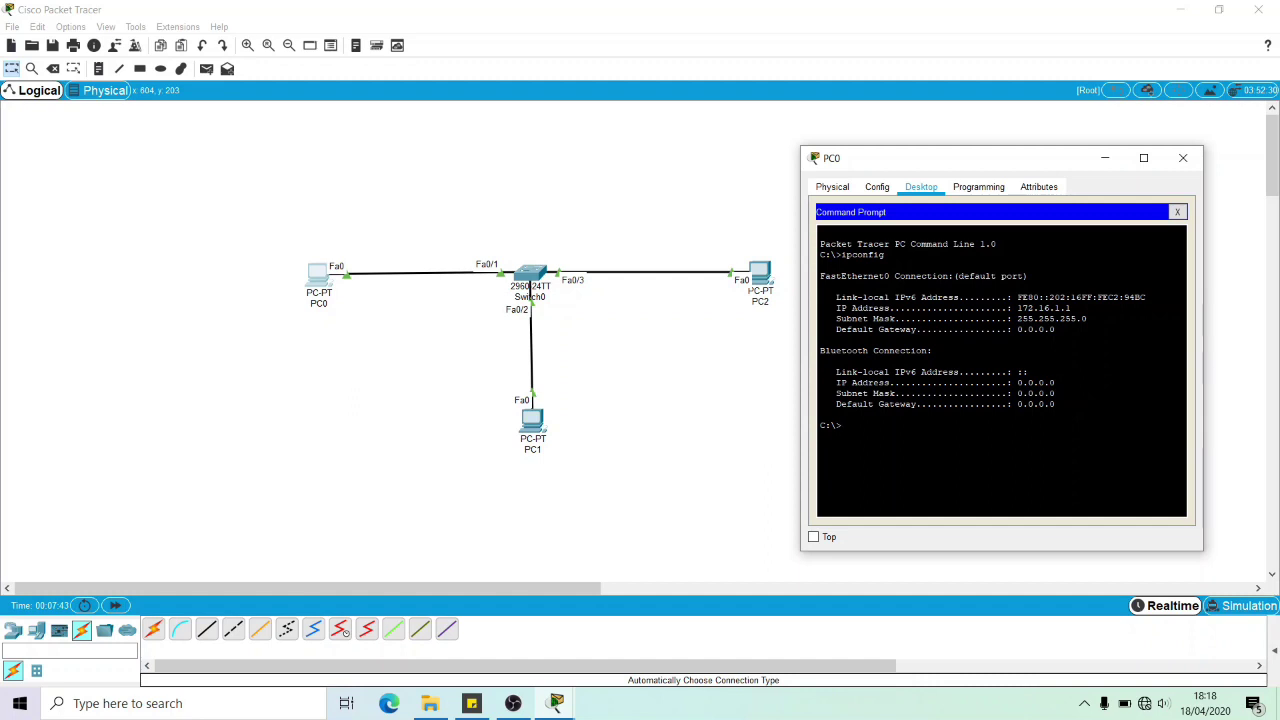
Test connectivity from PC0 to PC1 by running ping 172.16.1.2 in PC0's Command Prompt
left_click_drag(1017, 308, 1072, 308)
left_click(1072, 309)
type("ping 172.16.1.2")
key("Return")
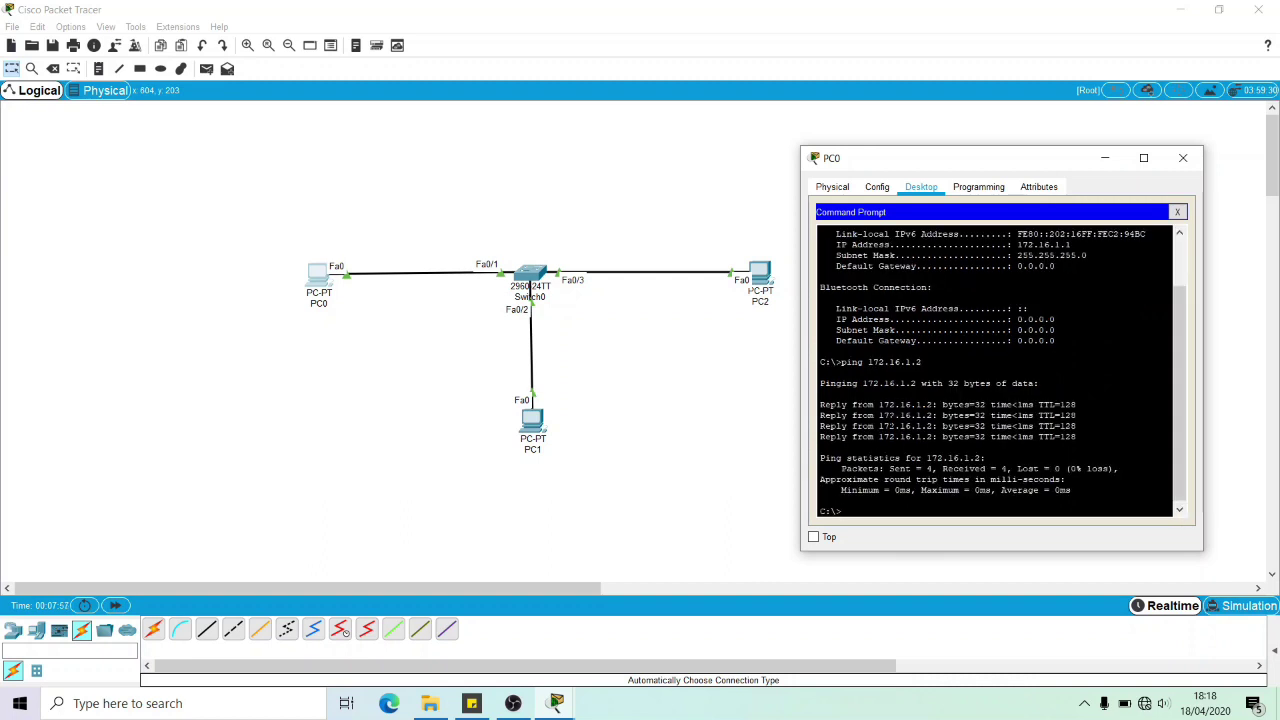
Test connectivity from PC0 to PC2 by running ping 172.16.1.3 in PC0's Command Prompt
key("Up")
key("BackSpace")
key("BackSpace")
key("BackSpace")
key("BackSpace")
key("BackSpace")
key("BackSpace")
key("BackSpace")
key("BackSpace")
key("BackSpace")
key("BackSpace")
key("BackSpace")
key("BackSpace")
key("BackSpace")
key("BackSpace")
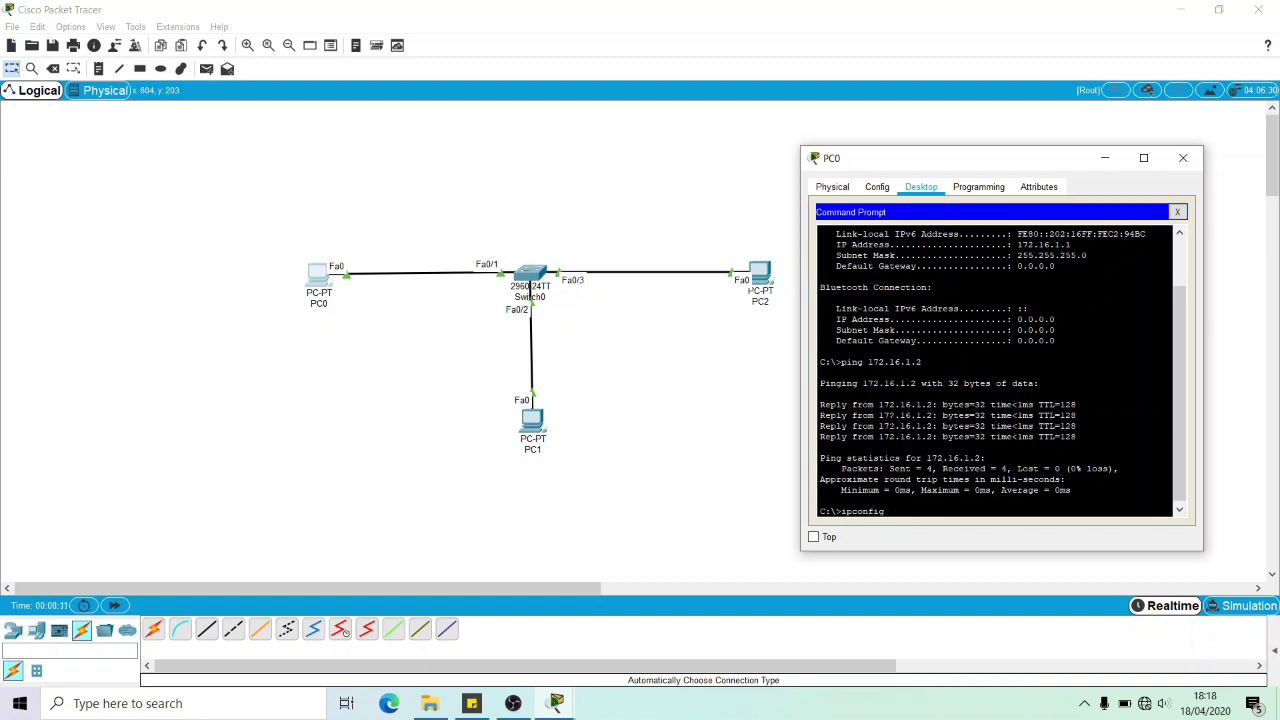
key("Down")
key("Up")
key("Down")
key("Up")
key("Down")
key("Up")
key("Down")
type("3")
key("Return")
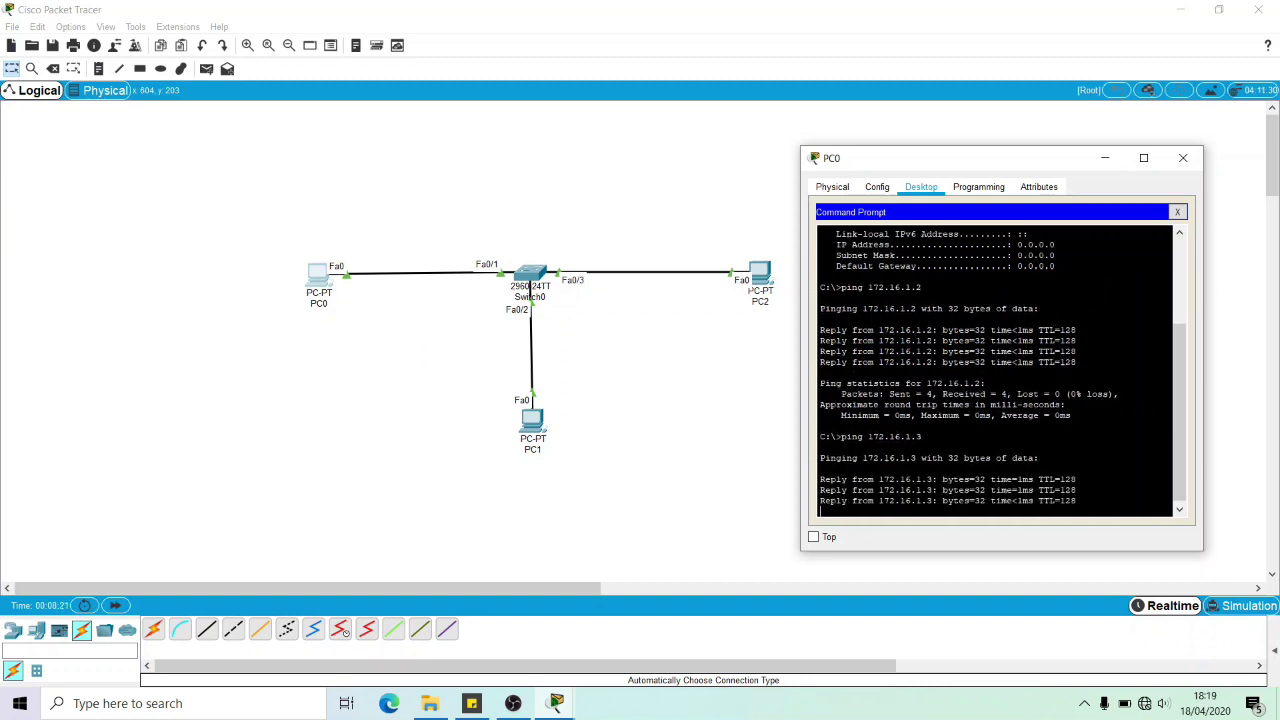
Move the PC0 window aside and run ipconfig in PC1's Command Prompt
left_click_drag(929, 157, 149, 138)
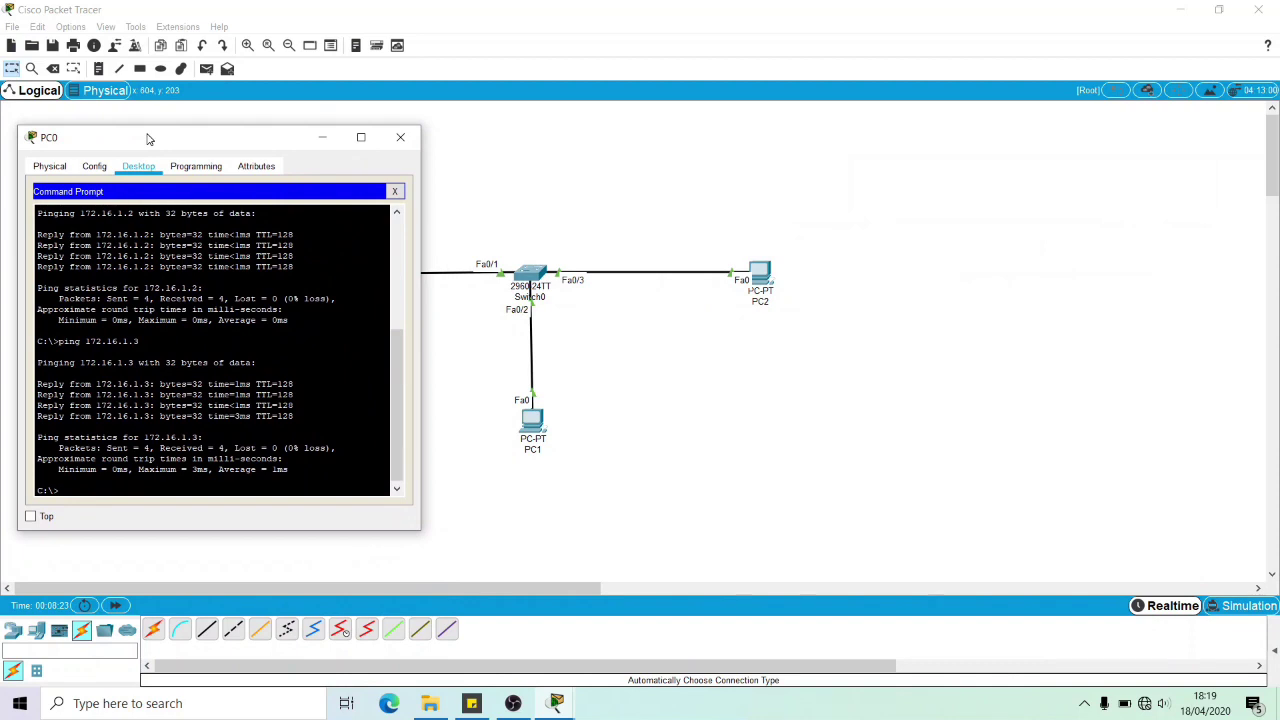
left_click(533, 425)
left_click_drag(566, 149, 928, 127)
left_click(883, 229)
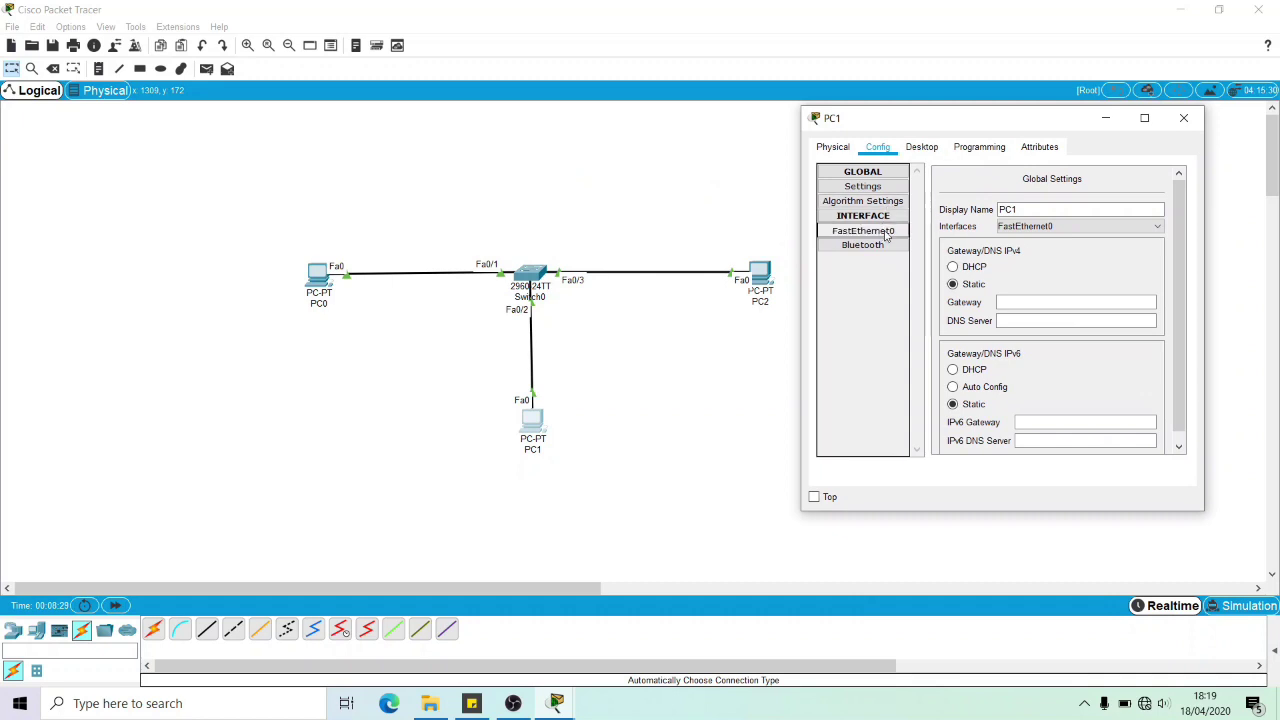
left_click(916, 149)
left_click(1108, 198)
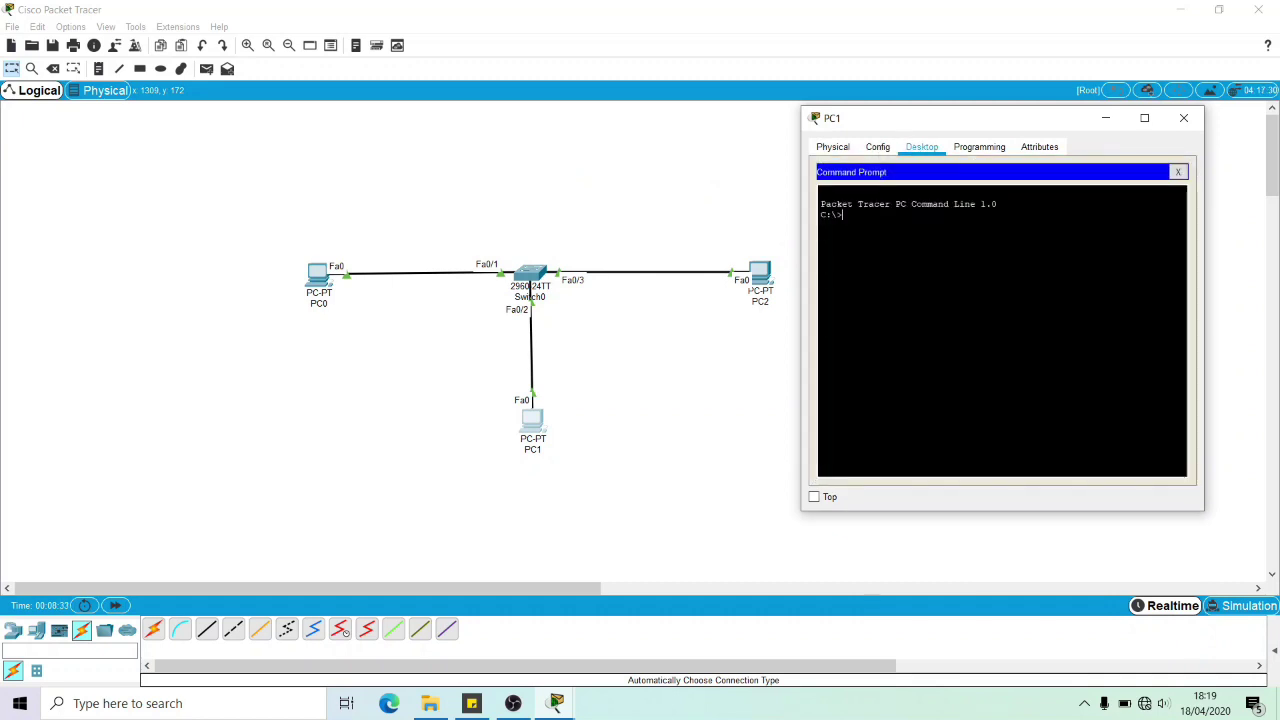
type("ipconfig")
key("Return")
Ping PC0 at 172.16.1.1 and PC2 at 172.16.1.3 from PC1's Command Prompt, and close the PC1 window
type("ping 172.16")
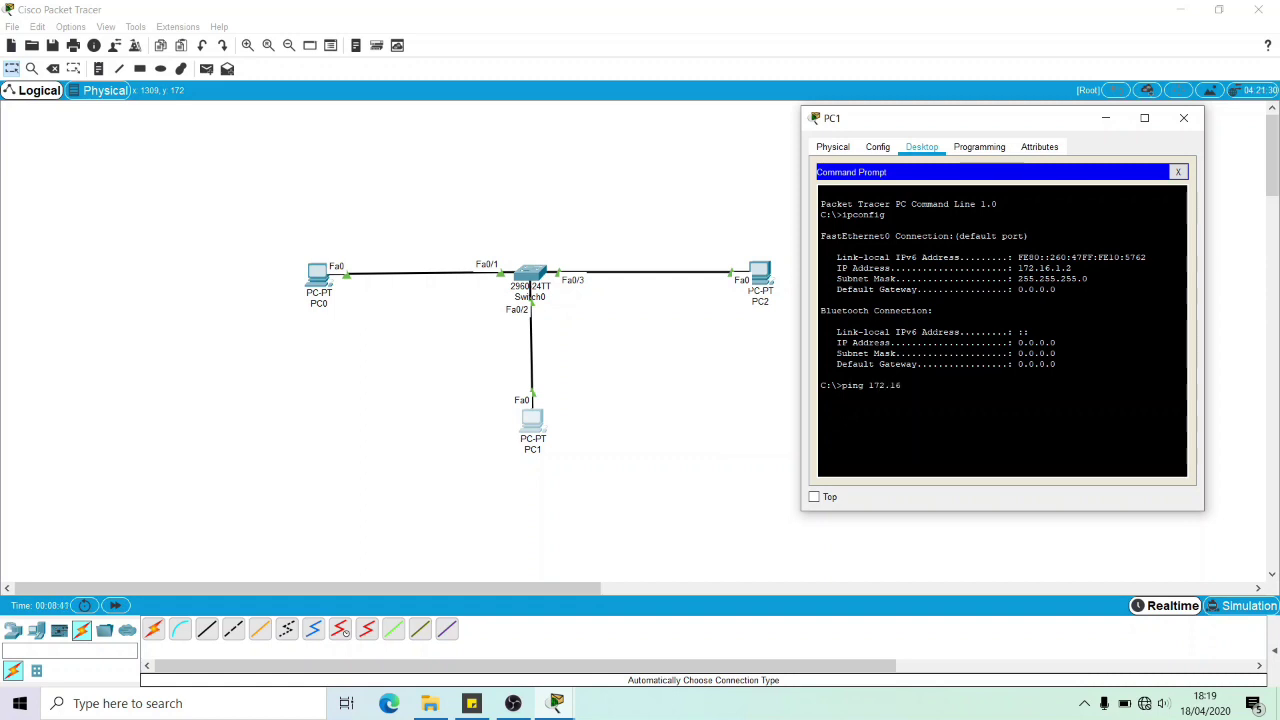
type(".1.1")
key("Return")
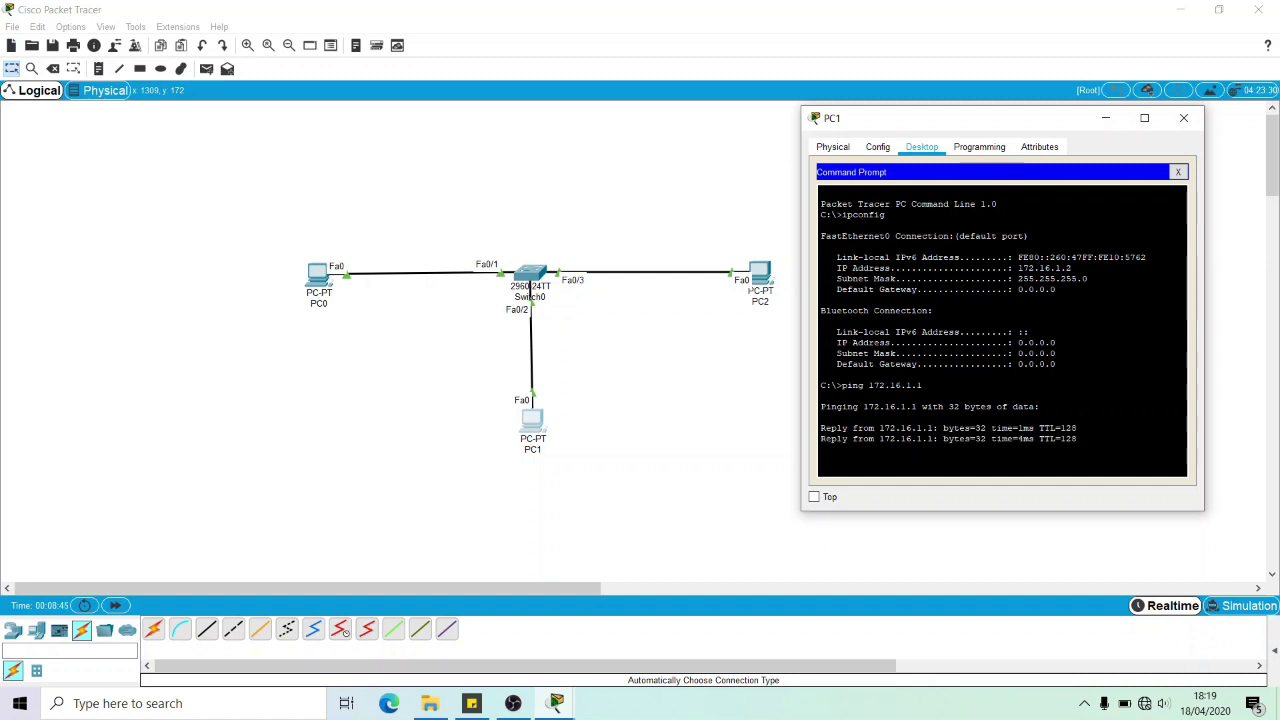
key("Up")
key("BackSpace")
type("3")
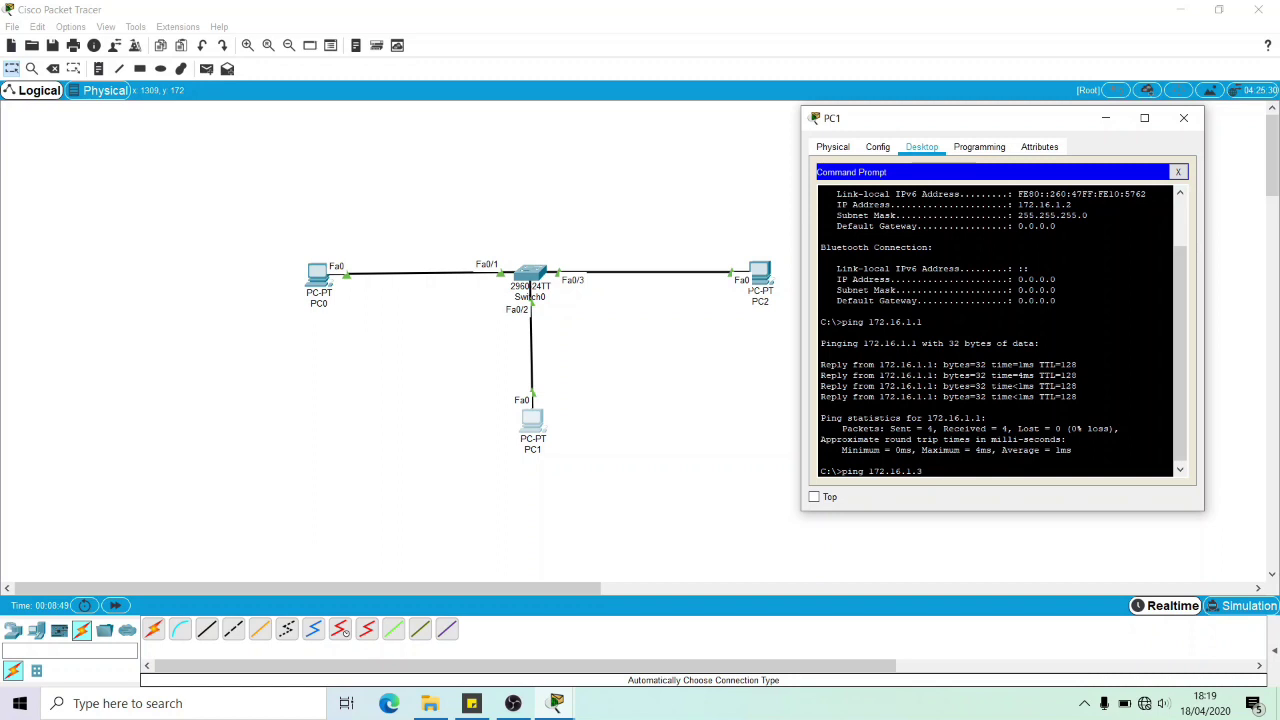
key("Return")
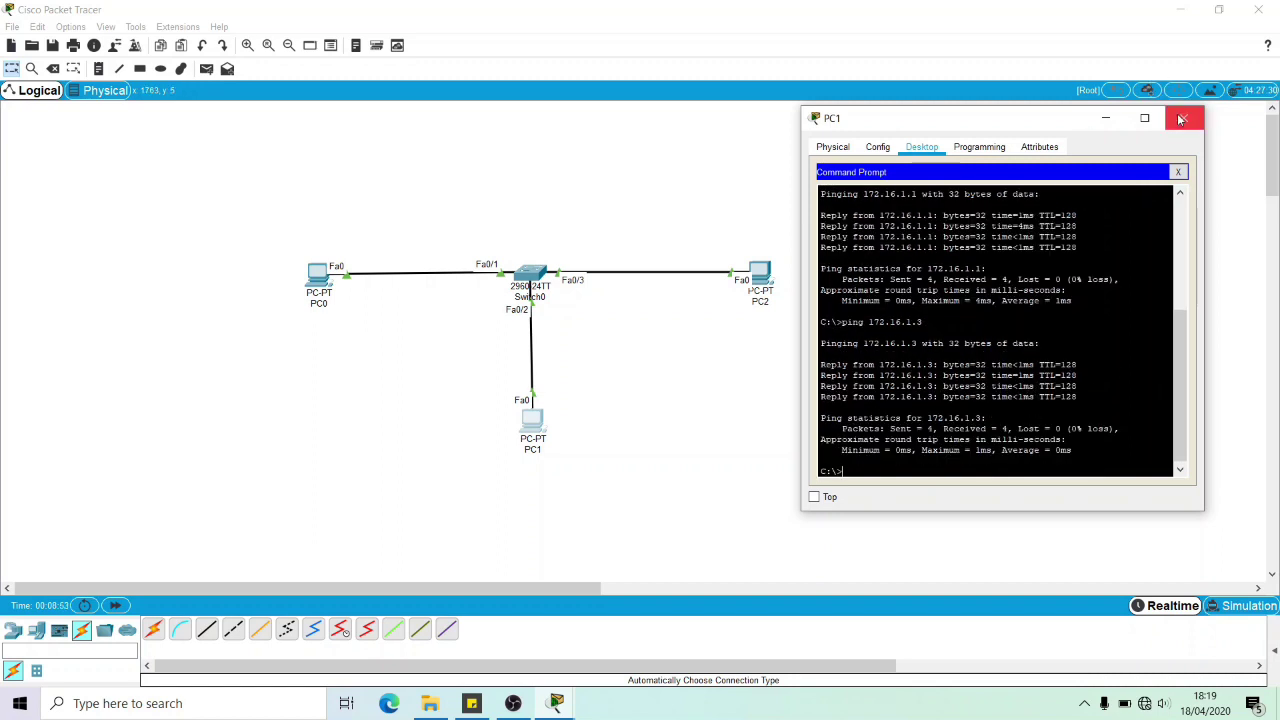
left_click(1183, 118)
Test connectivity from PC2 to PC0 by running ping 172.16.1.1 in PC2's Command Prompt
left_click(758, 266)
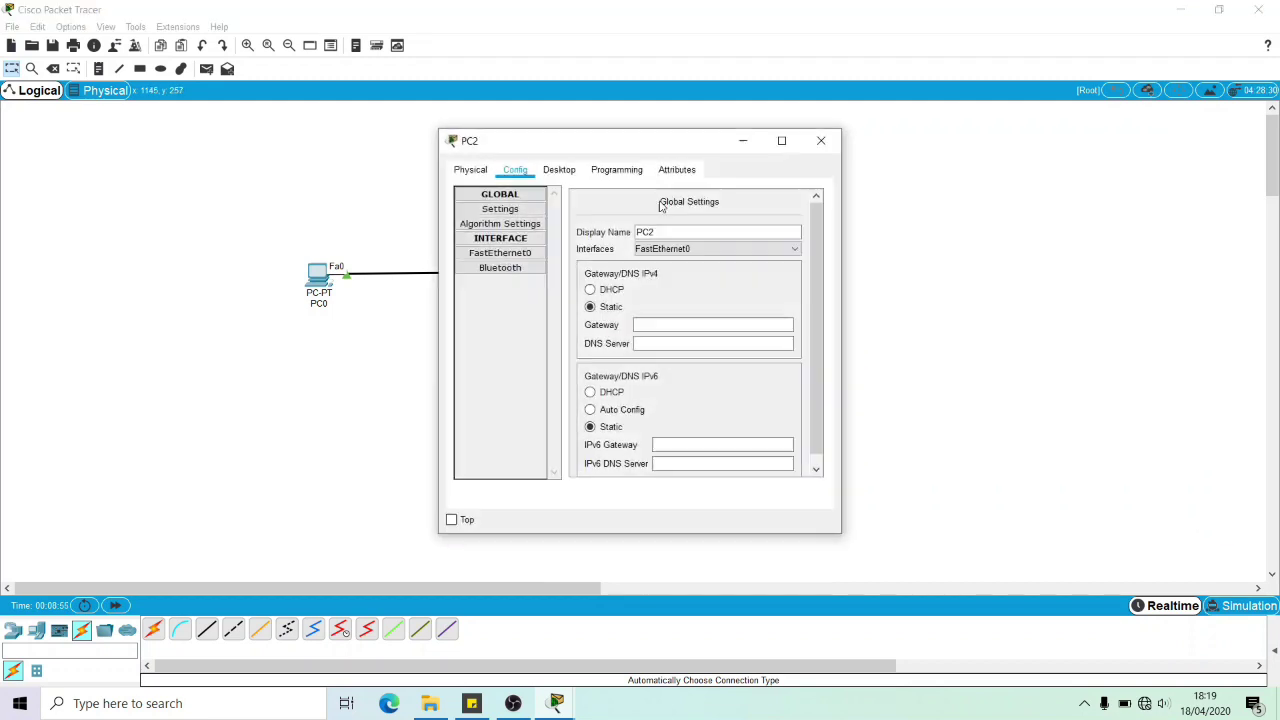
left_click_drag(638, 150, 995, 164)
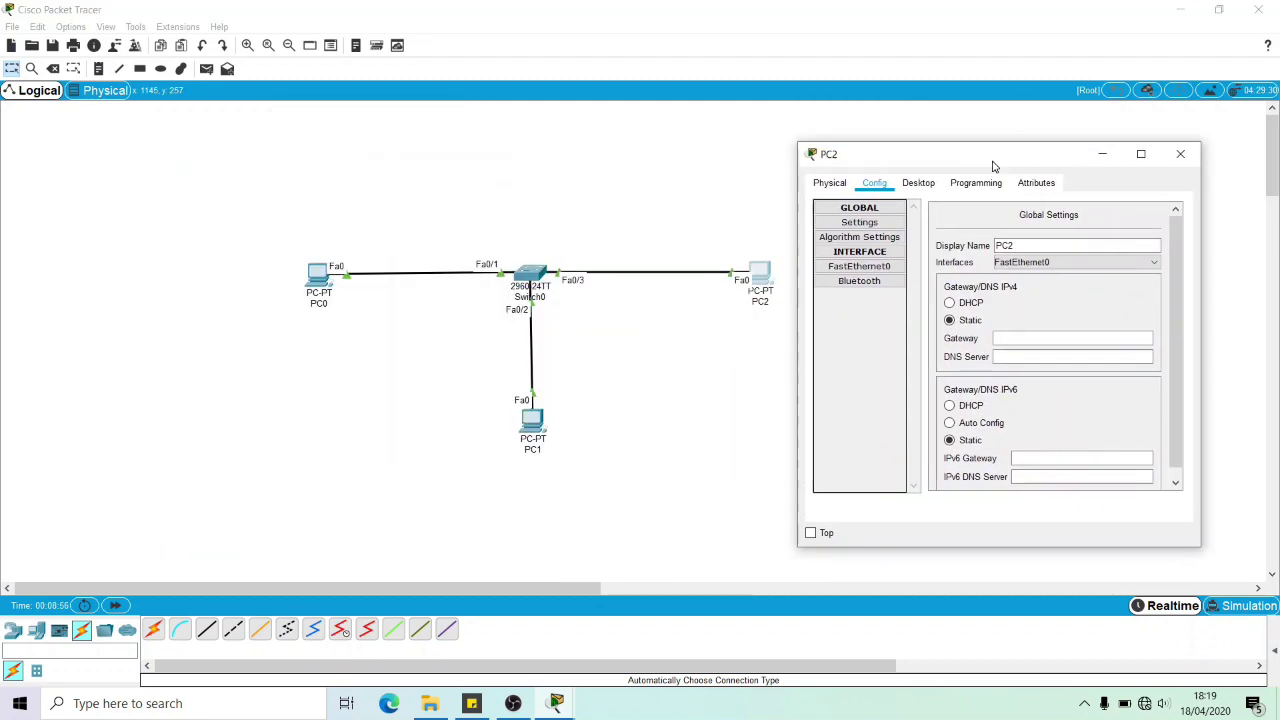
left_click(886, 268)
left_click_drag(1116, 318, 1017, 316)
left_click(920, 181)
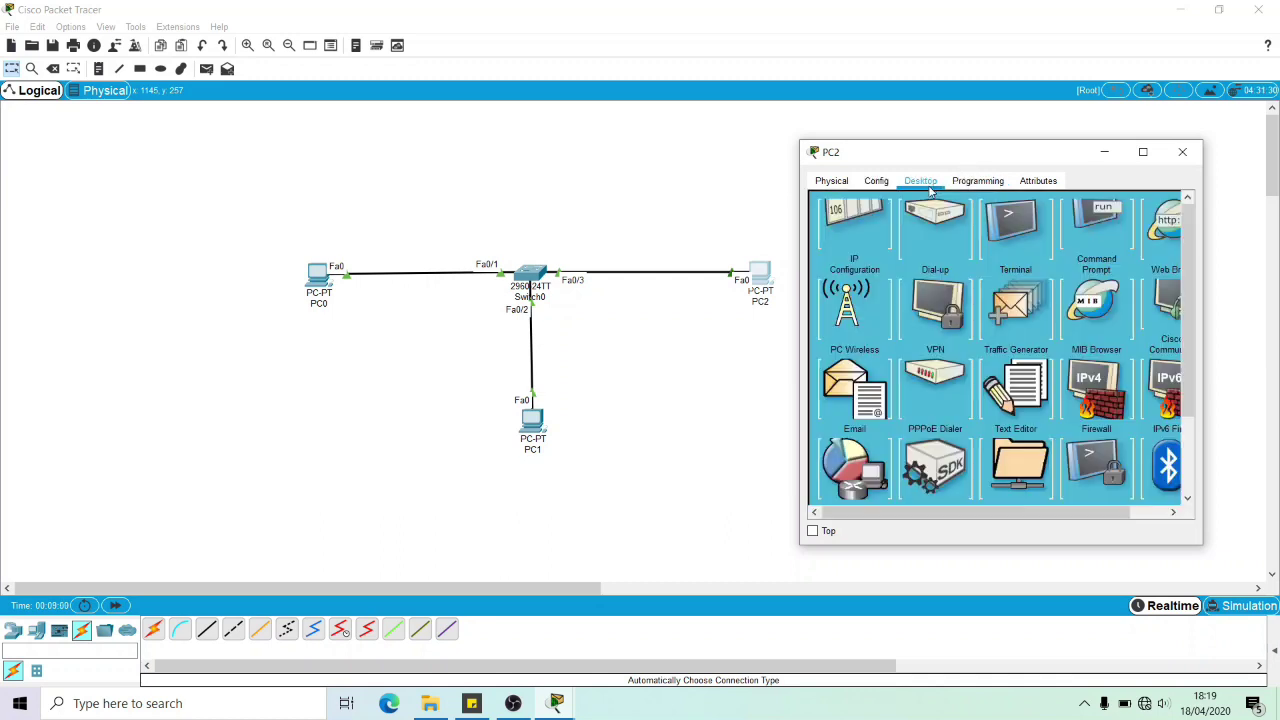
left_click(1078, 228)
type("pi")
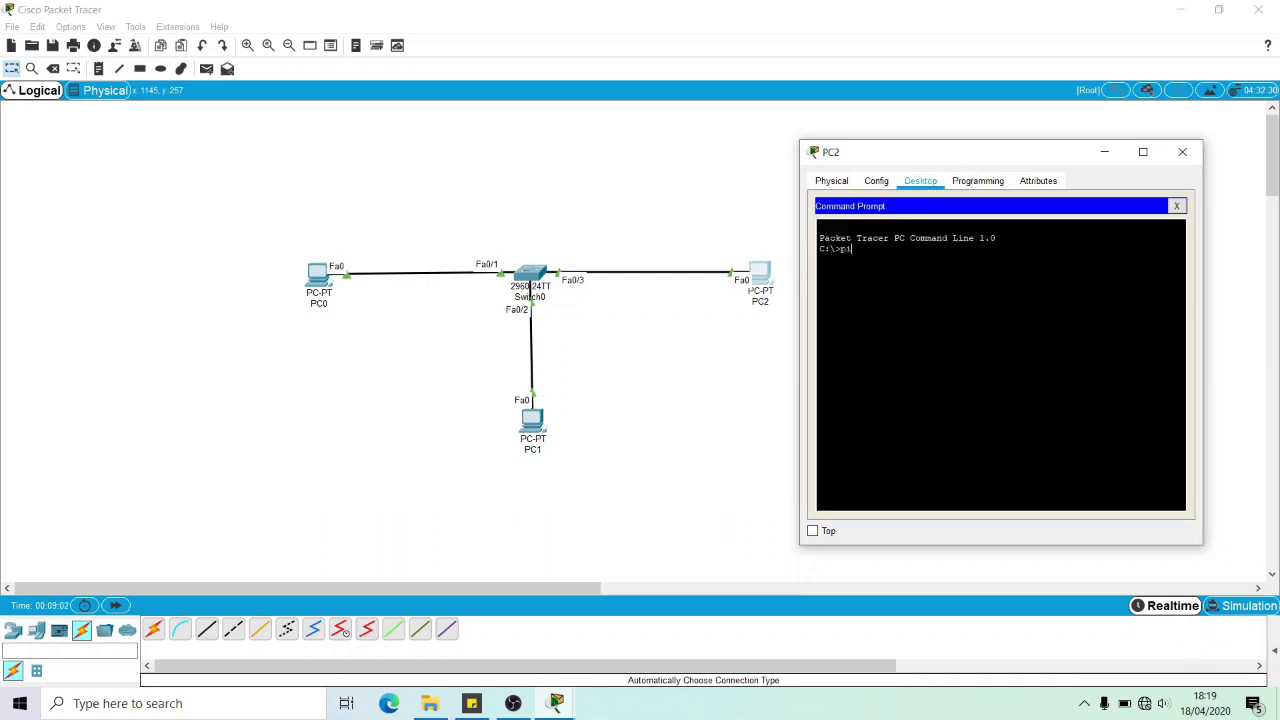
type("ng 172.16.1.1")
key("Return")
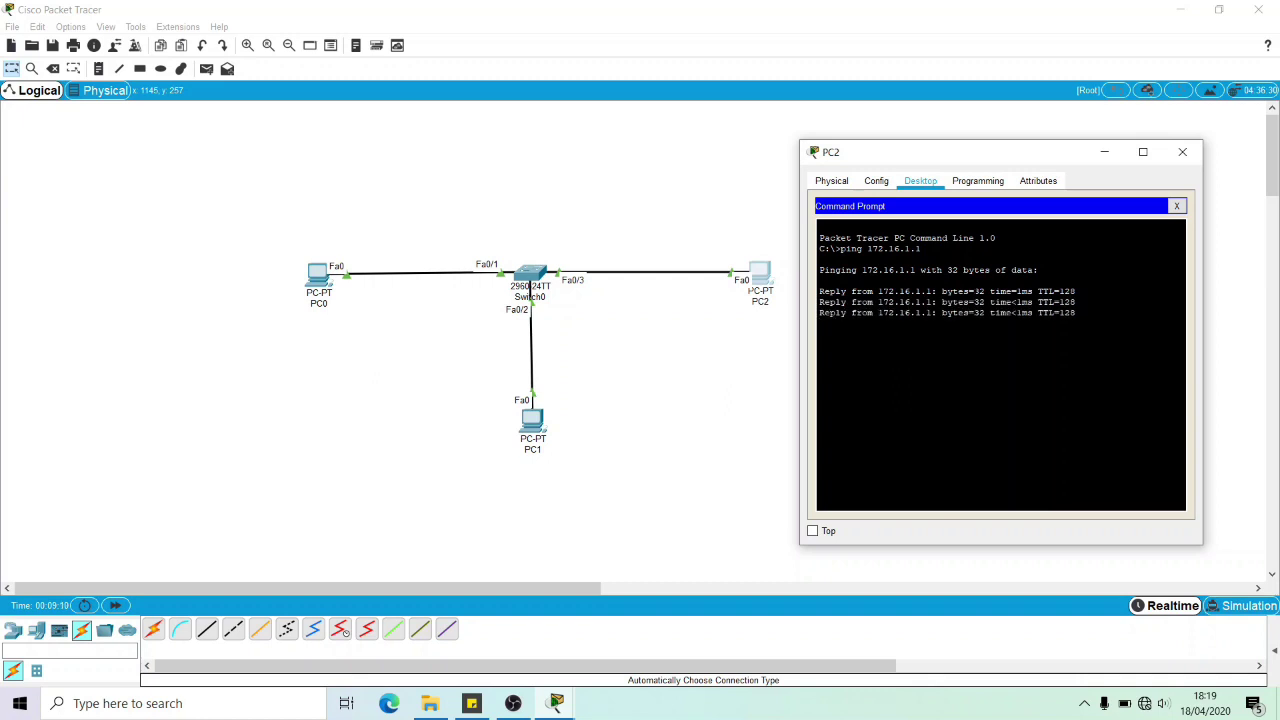
Test connectivity from PC2 to PC1 by running ping 172.16.1.2 in PC2's Command Prompt
key("Return")
key("Up")
type("2")
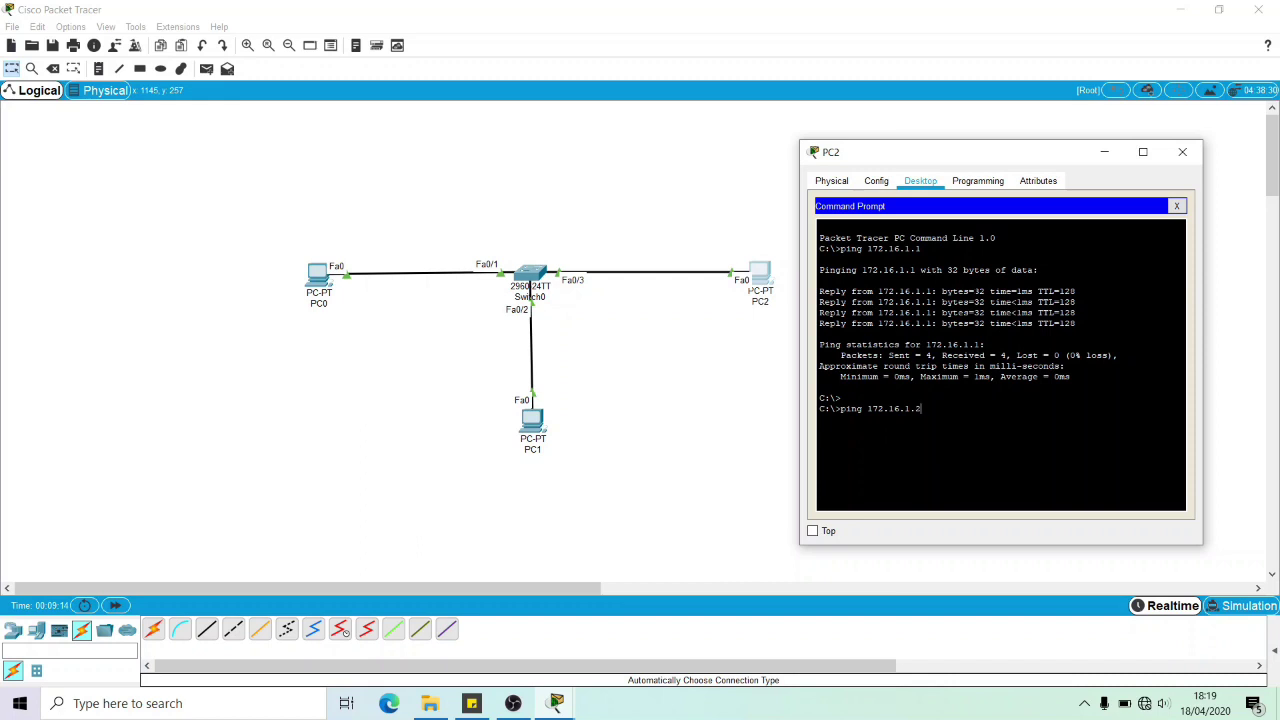
key("Return")
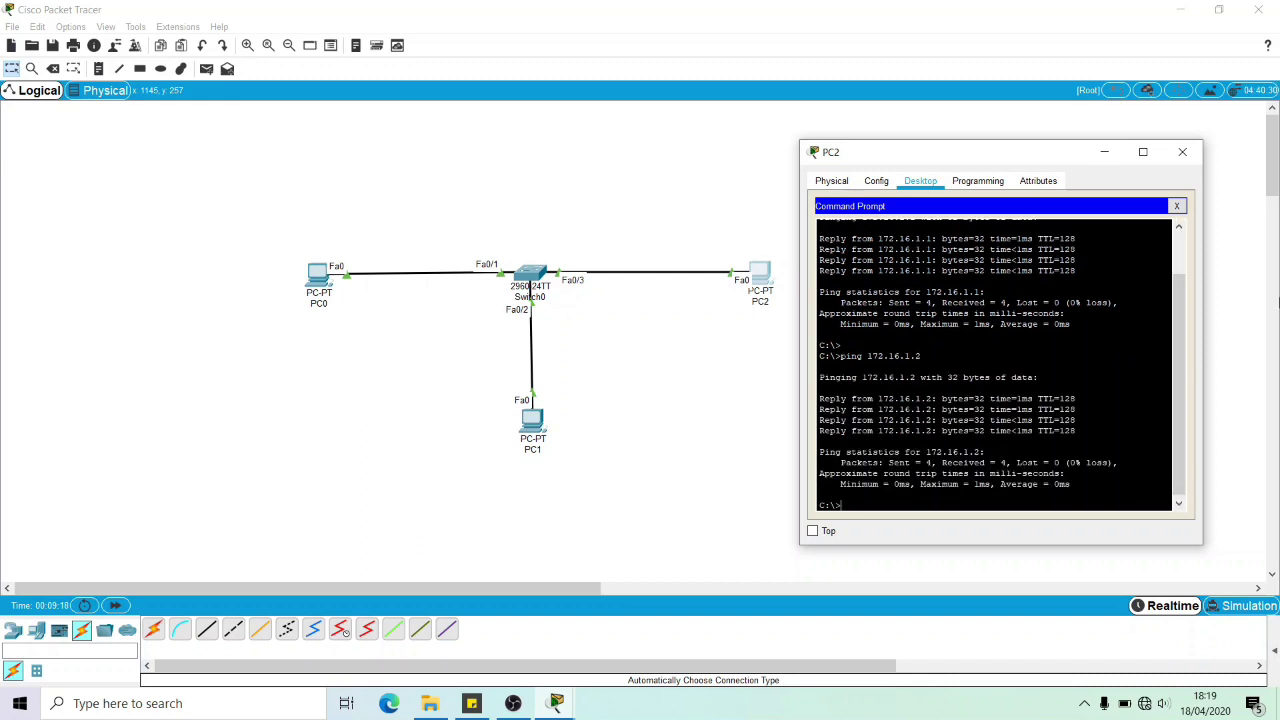
Review the ping output in the Command Prompts of PC2 and PC1
scroll(1195, 331, "up", 2)
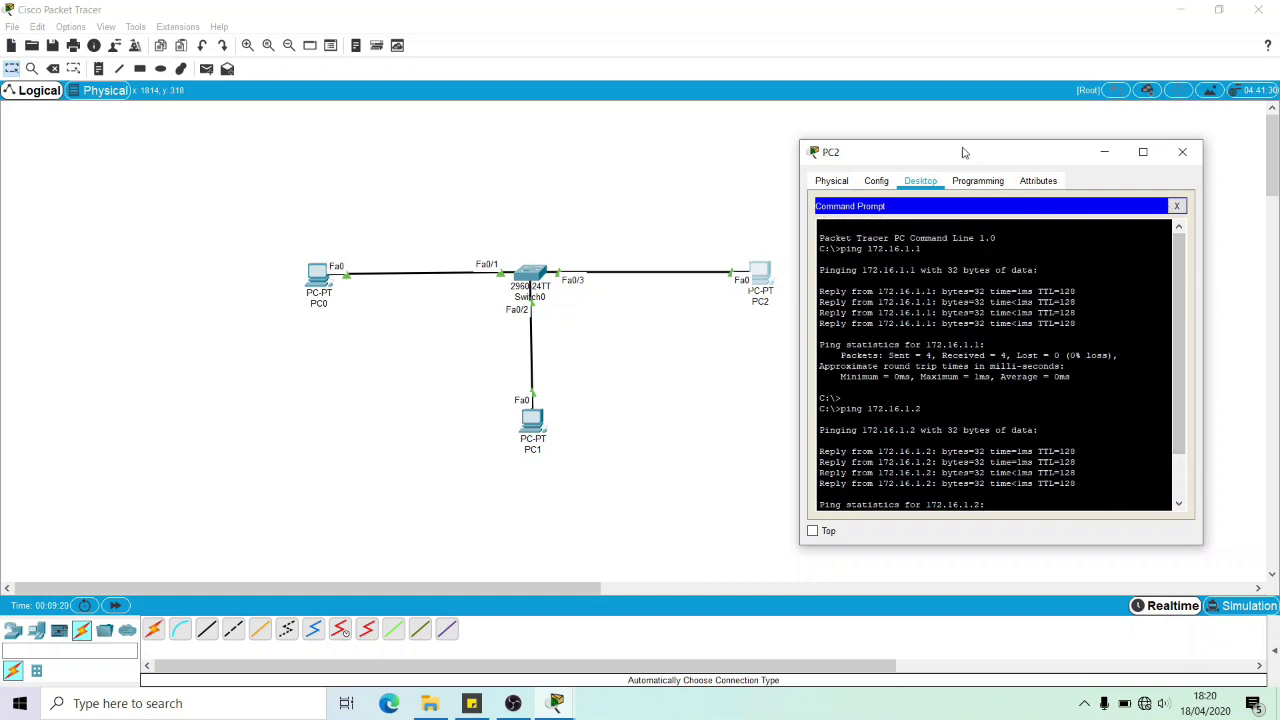
left_click(530, 425)
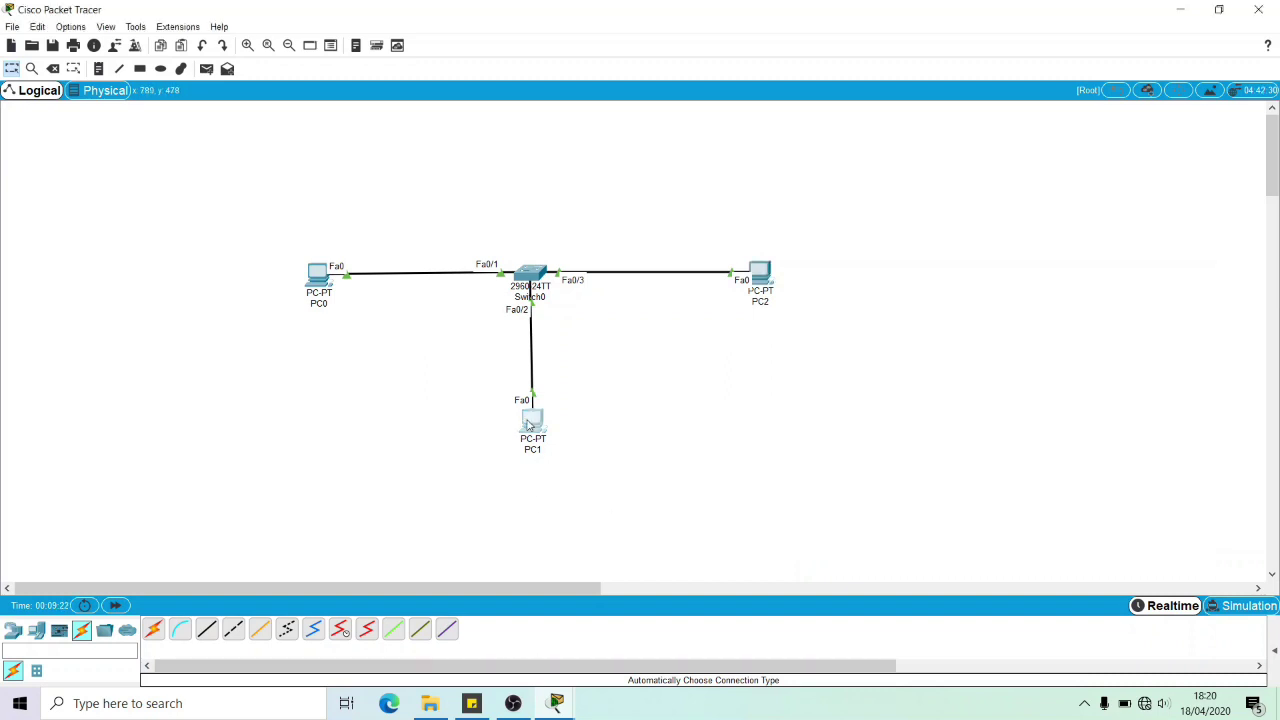
left_click(733, 220)
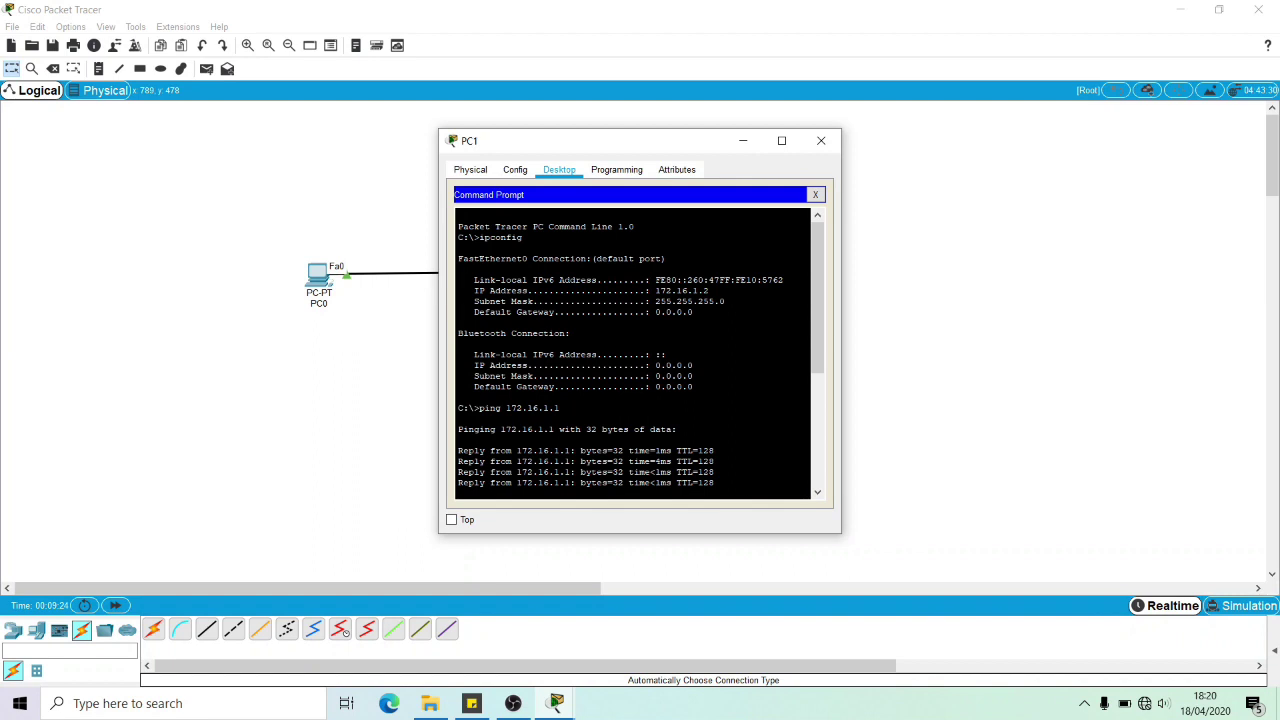
left_click_drag(817, 300, 810, 412)
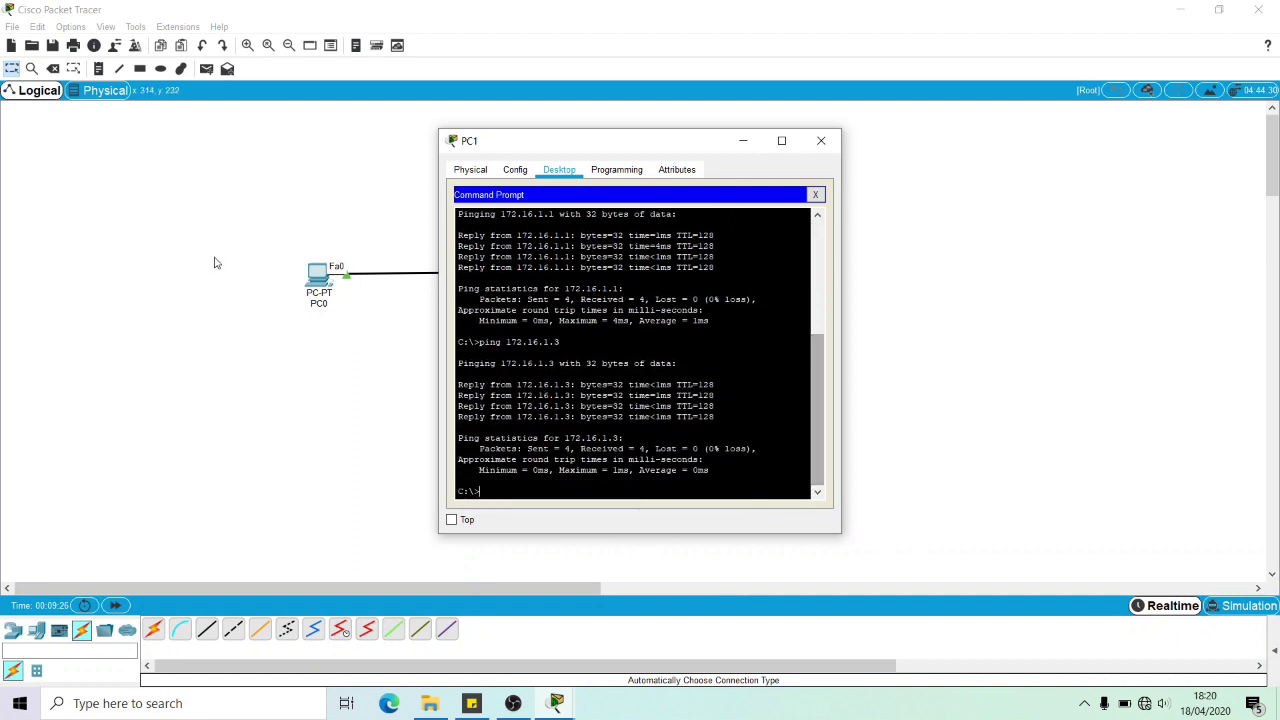
Review the ipconfig and ping output in PC0's Command Prompt, and close the PC0 window
left_click(318, 277)
left_click_drag(396, 335, 395, 313)
left_click(395, 313)
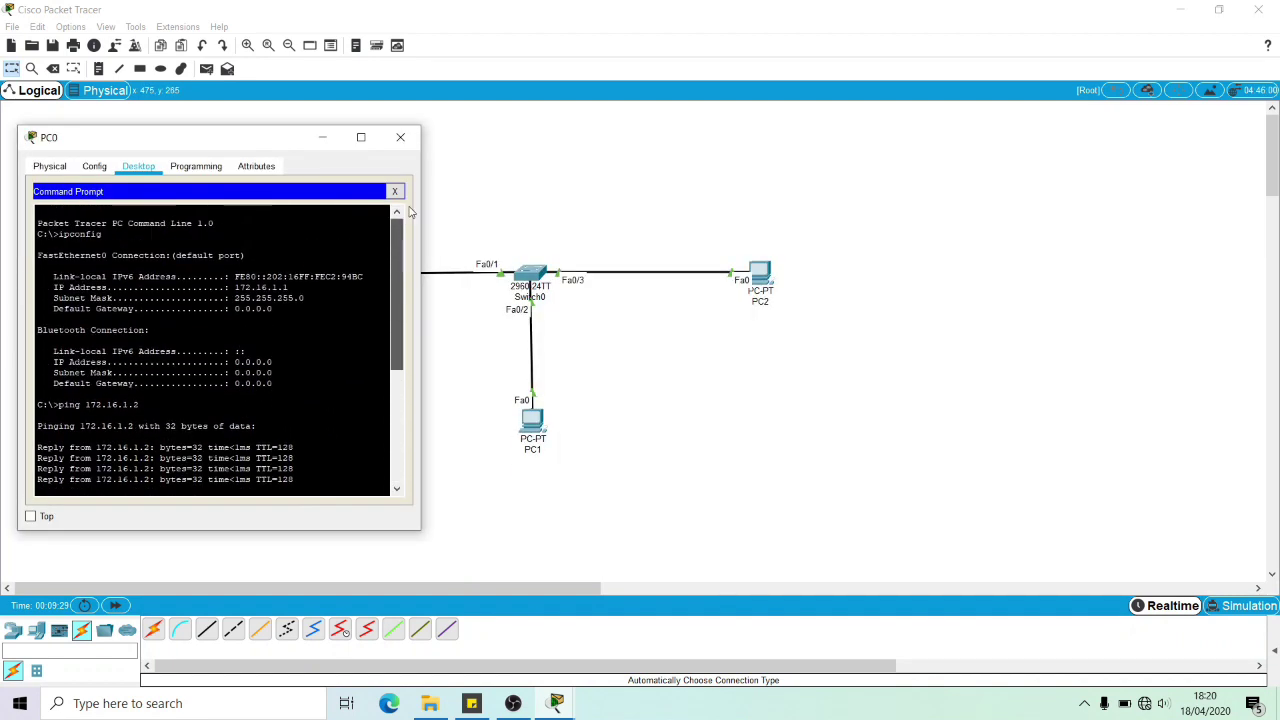
left_click(401, 139)
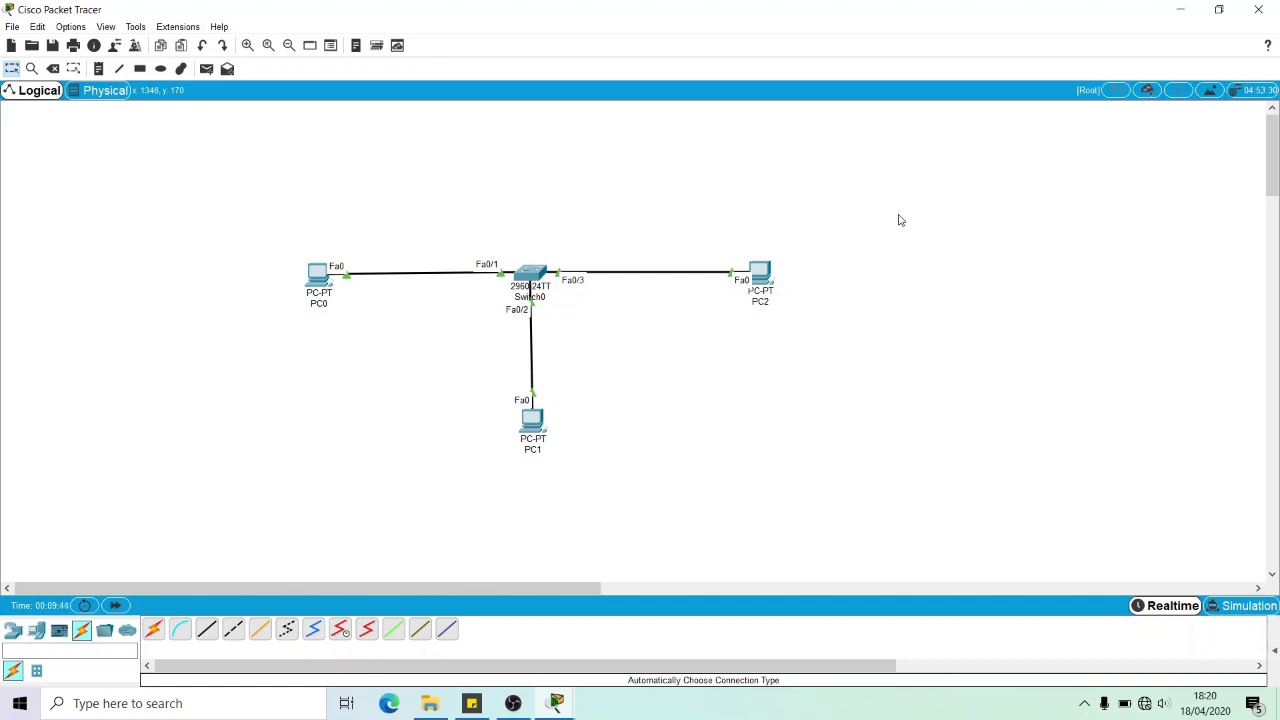
Rearrange the topology by moving PC0 and PC2 below the level of the switch, on either side of PC1
left_click_drag(318, 288, 328, 378)
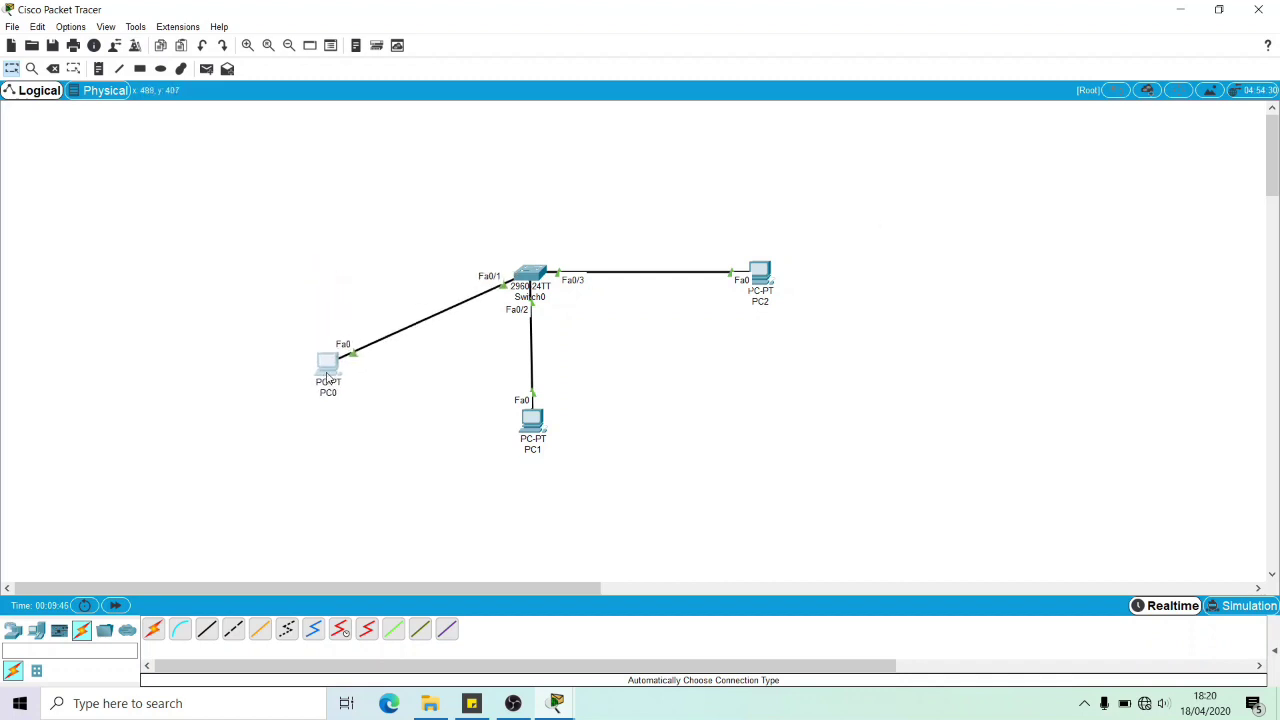
left_click_drag(760, 280, 728, 376)
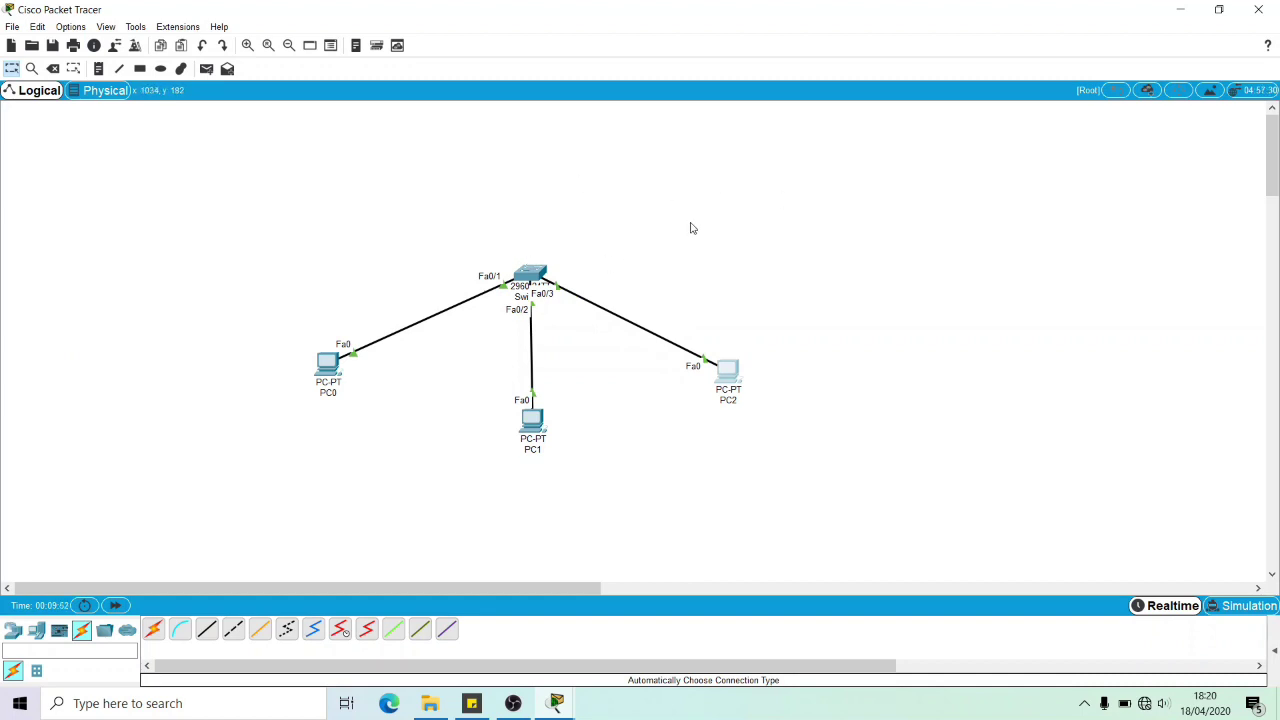
Examine the list of FastEthernet and GigabitEthernet interfaces in Switch0's configuration, and close the switch window
left_click(530, 275)
scroll(560, 283, "down", 2)
left_click_drag(560, 283, 556, 390)
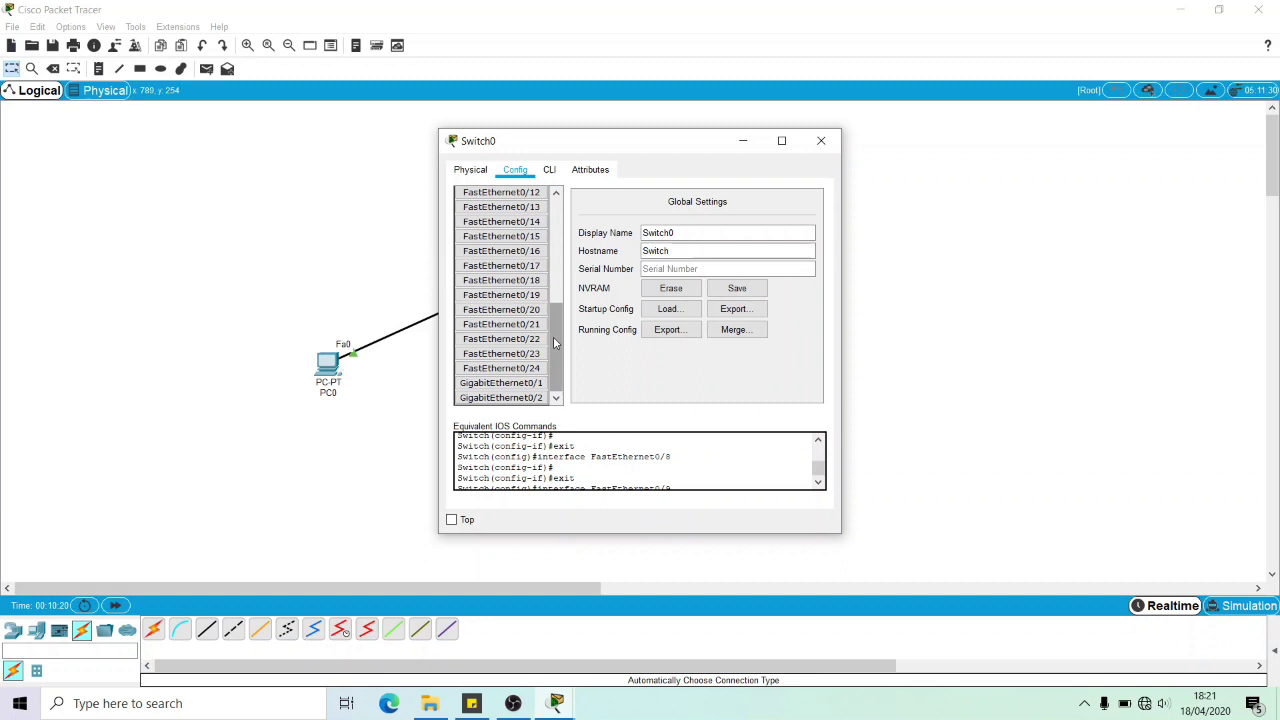
scroll(547, 308, "up", 5)
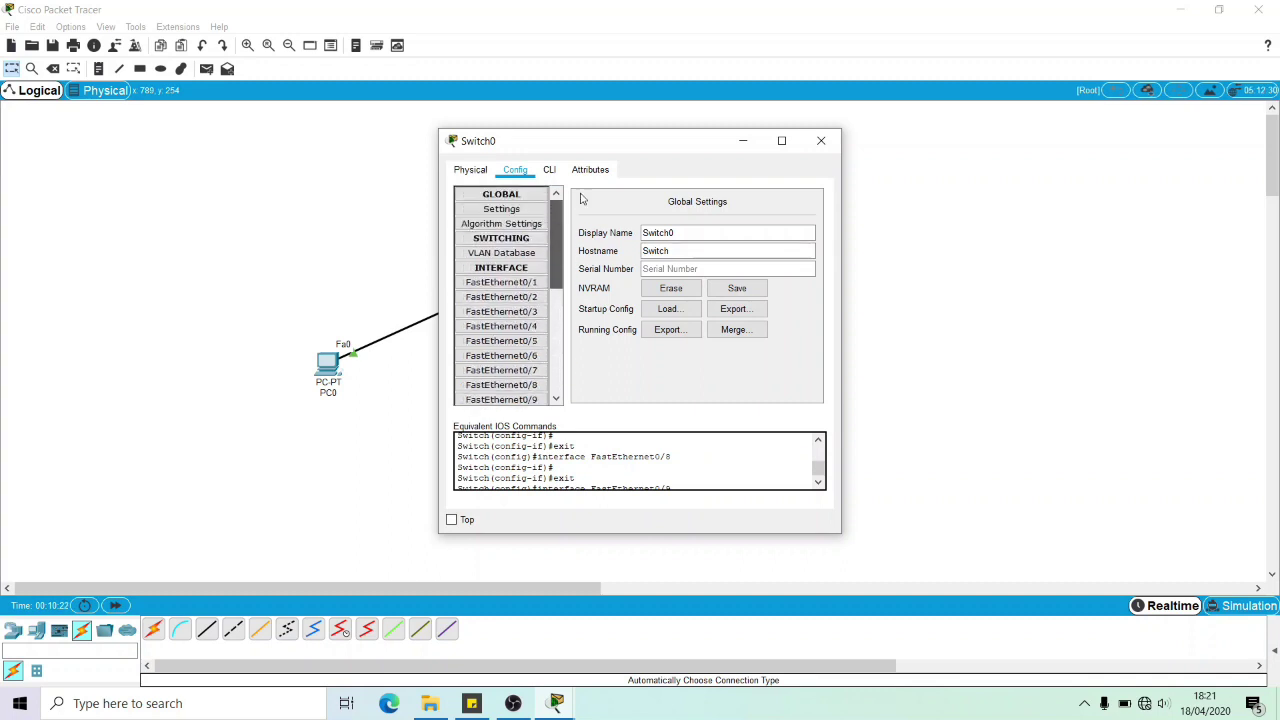
left_click(821, 140)
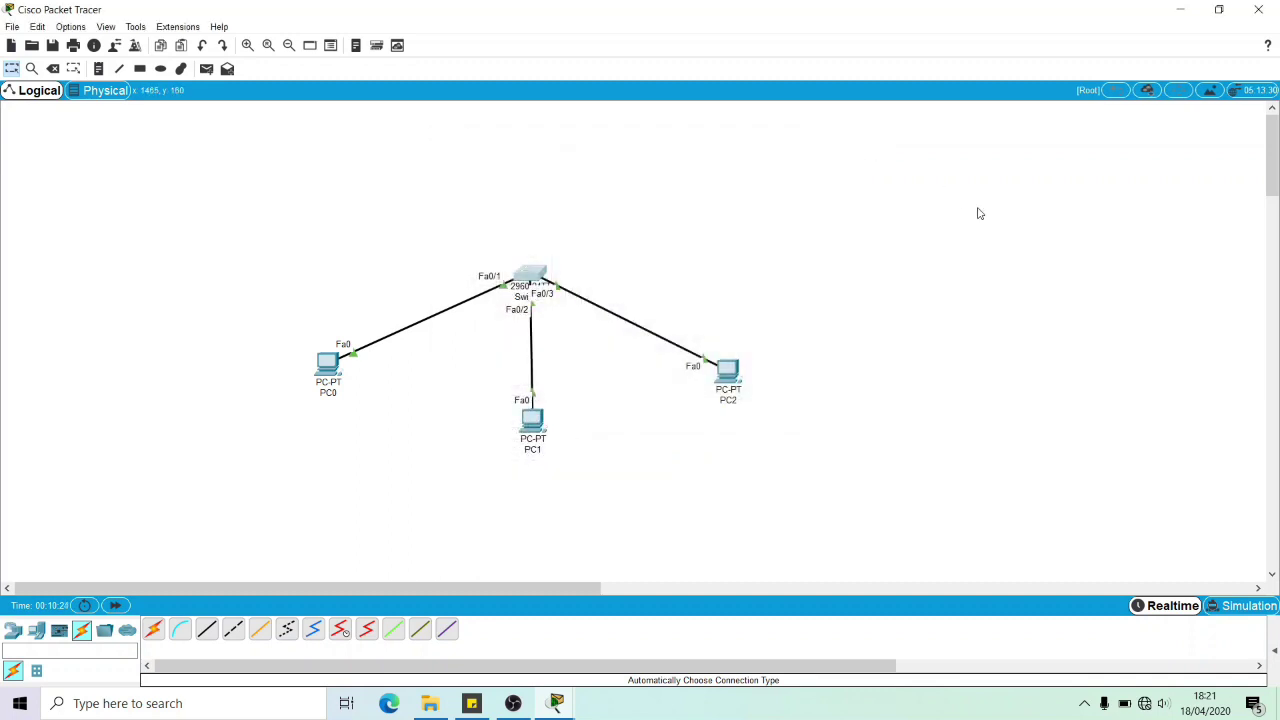